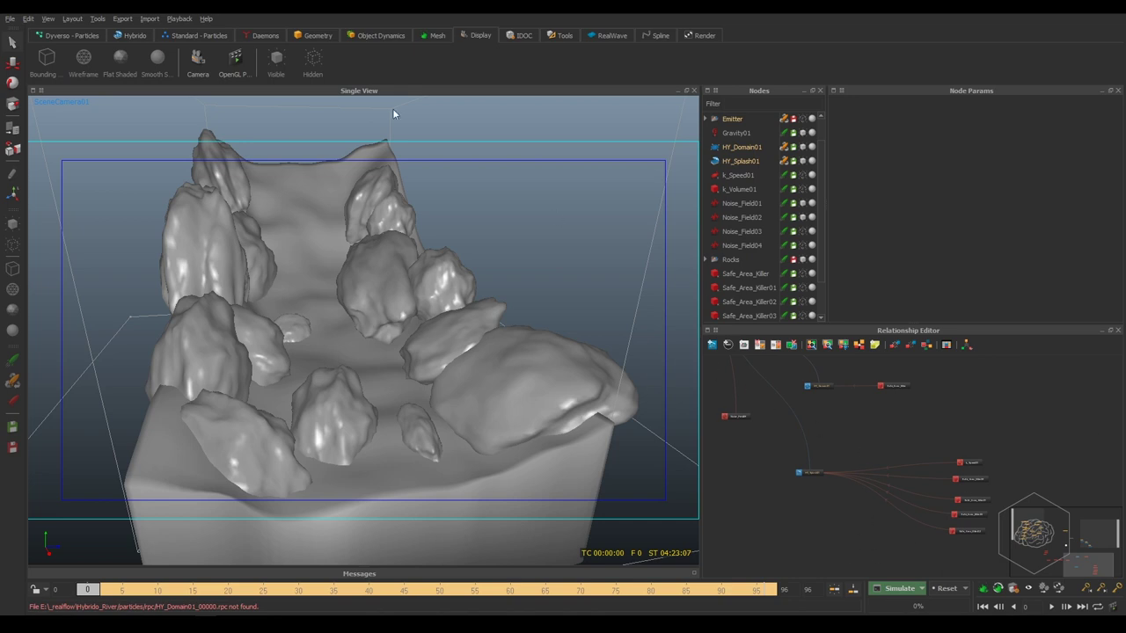
# Step: Switch the shelf from Display to the Hybrido fluid tools
pyautogui.click(136, 36)
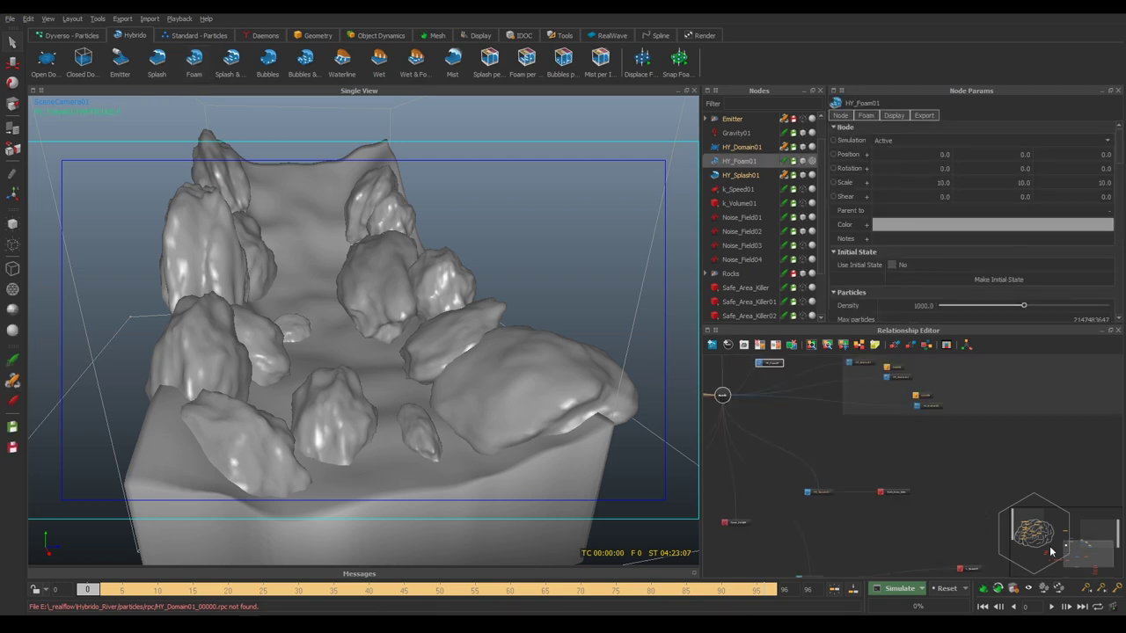
# Step: Delete the unwanted link leading into HY_Foam01 and reselect HY_Foam01 in the relationship graph
pyautogui.moveTo(1015, 520); pyautogui.dragTo(965, 468)
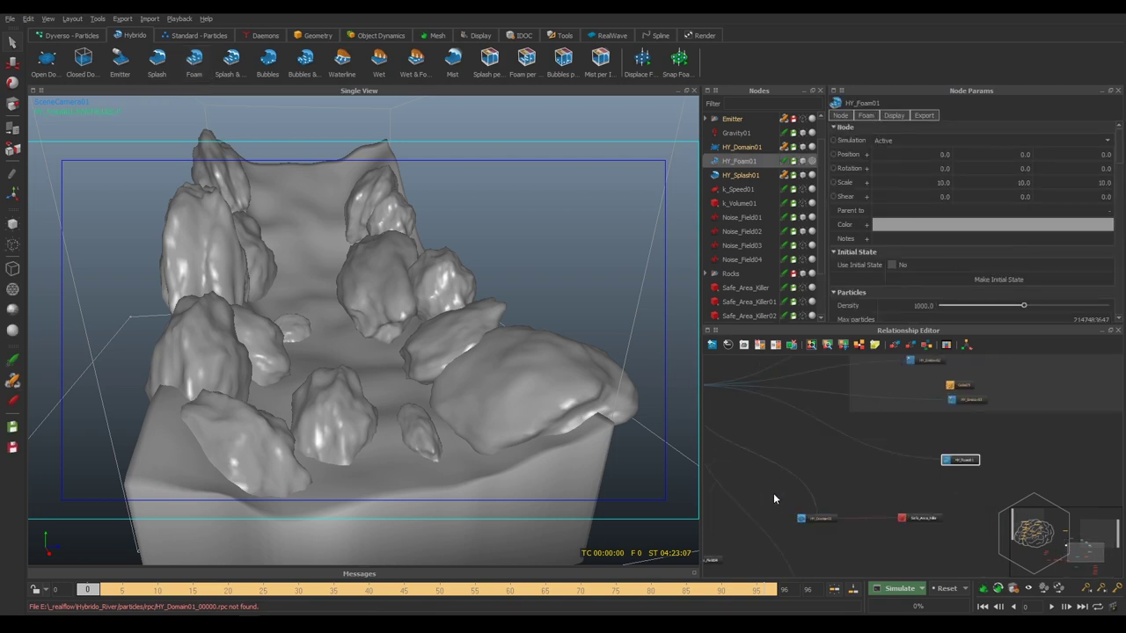
pyautogui.click(885, 429)
pyautogui.press('Delete')
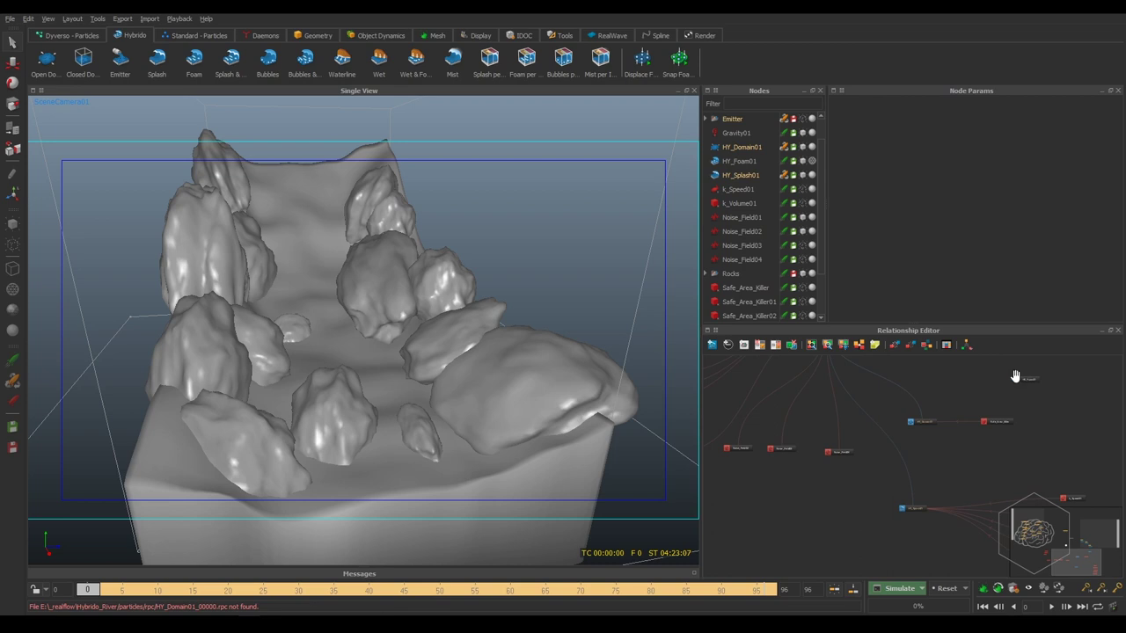
pyautogui.click(1015, 379)
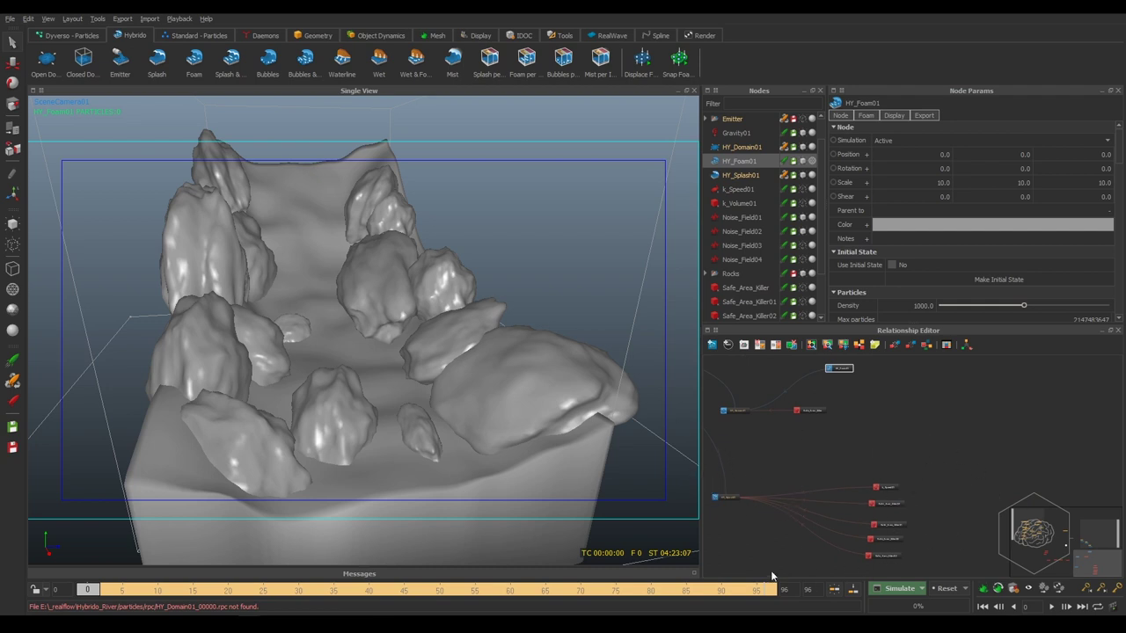
pyautogui.moveTo(788, 426)
pyautogui.mouseDown(button='middle')
pyautogui.moveTo(964, 533)
pyautogui.moveTo(980, 486)
pyautogui.moveTo(853, 416)
pyautogui.moveTo(792, 439)
pyautogui.mouseUp(button='middle')
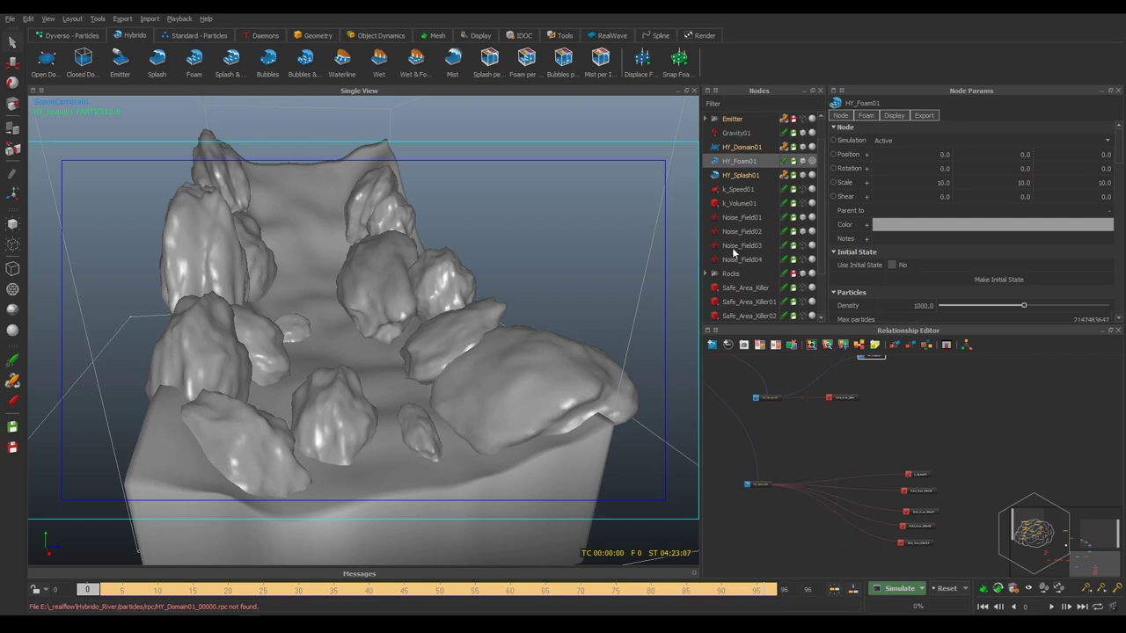
# Step: Move the k_Speed01 node up and left in the relationship graph
pyautogui.scroll(-1, 732, 247)
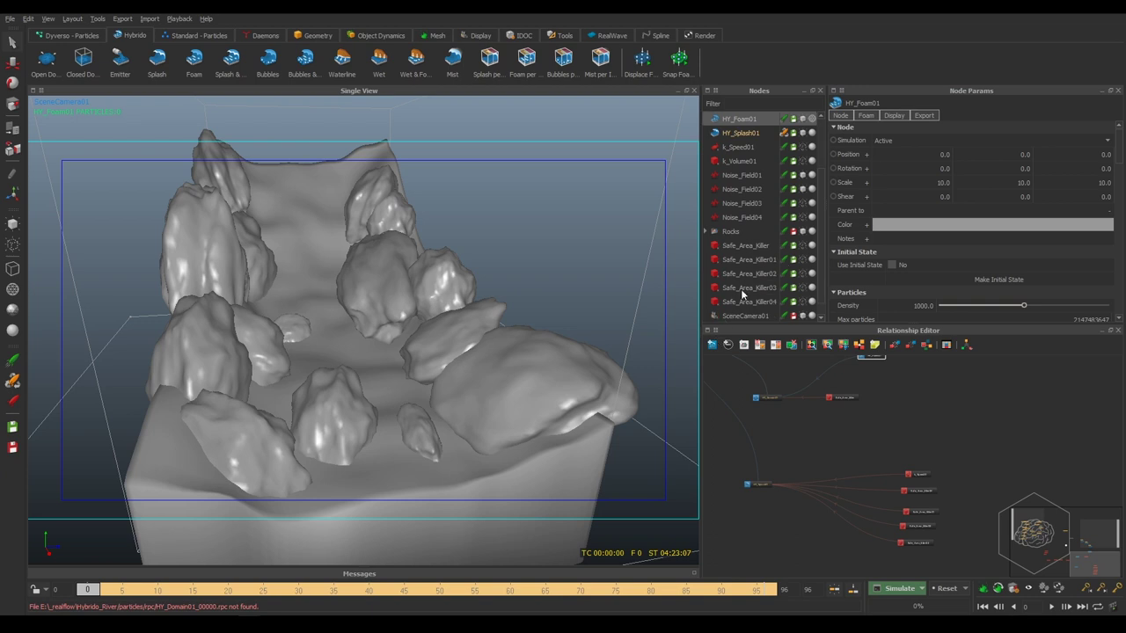
pyautogui.scroll(1, 926, 463)
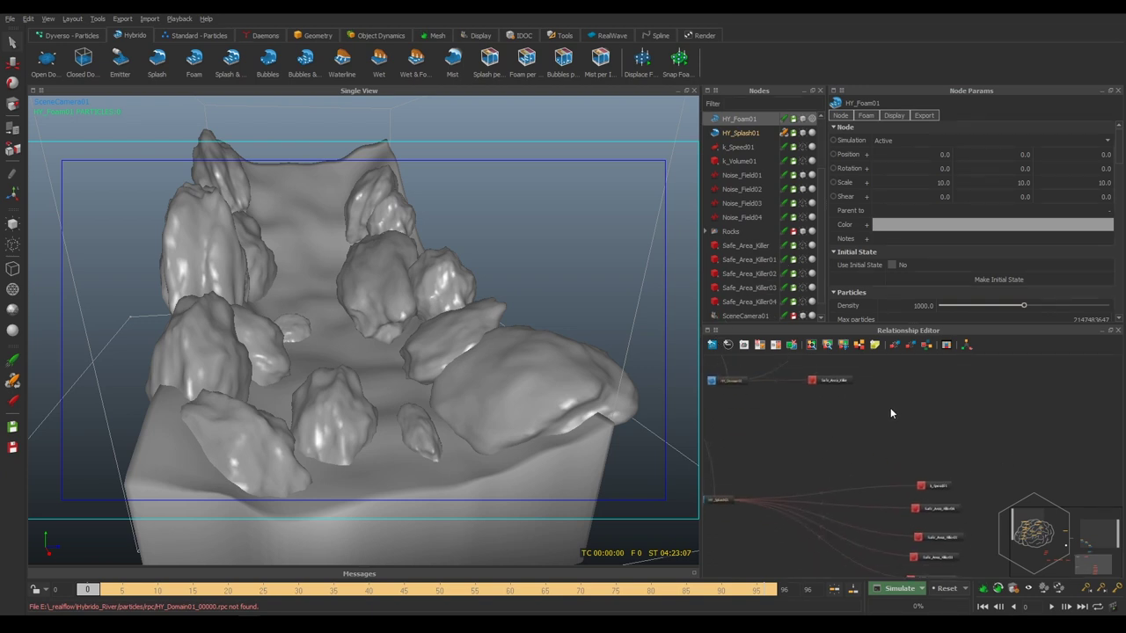
pyautogui.moveTo(922, 480); pyautogui.dragTo(814, 442)
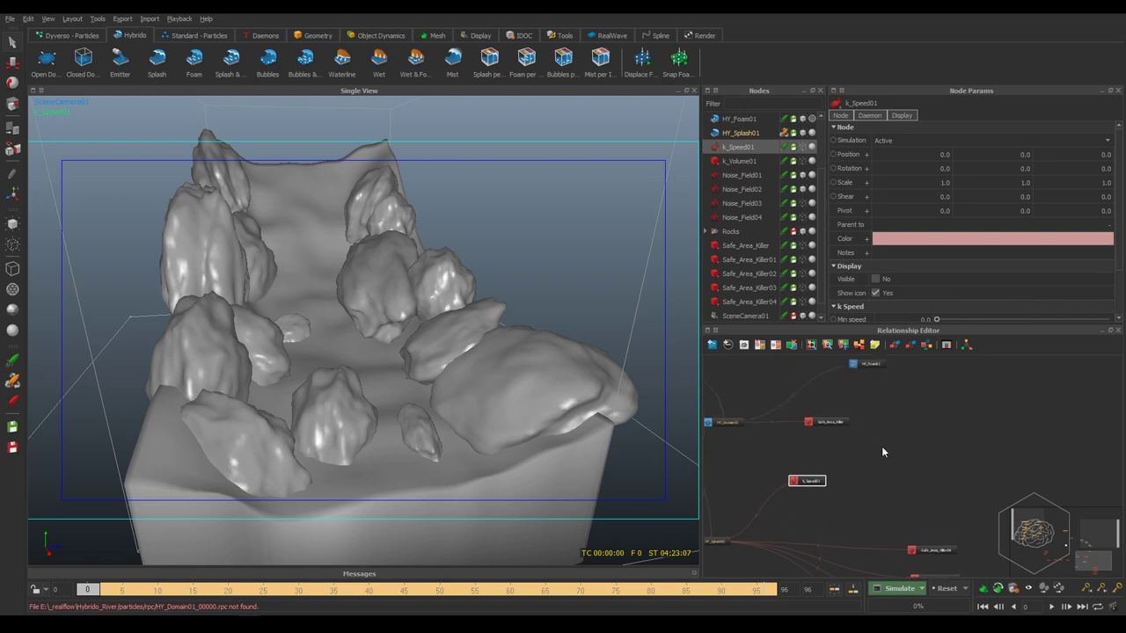
# Step: Inspect the settings of Safe_Area_Killer04, 01, 03 and 02 daemons
pyautogui.click(894, 552)
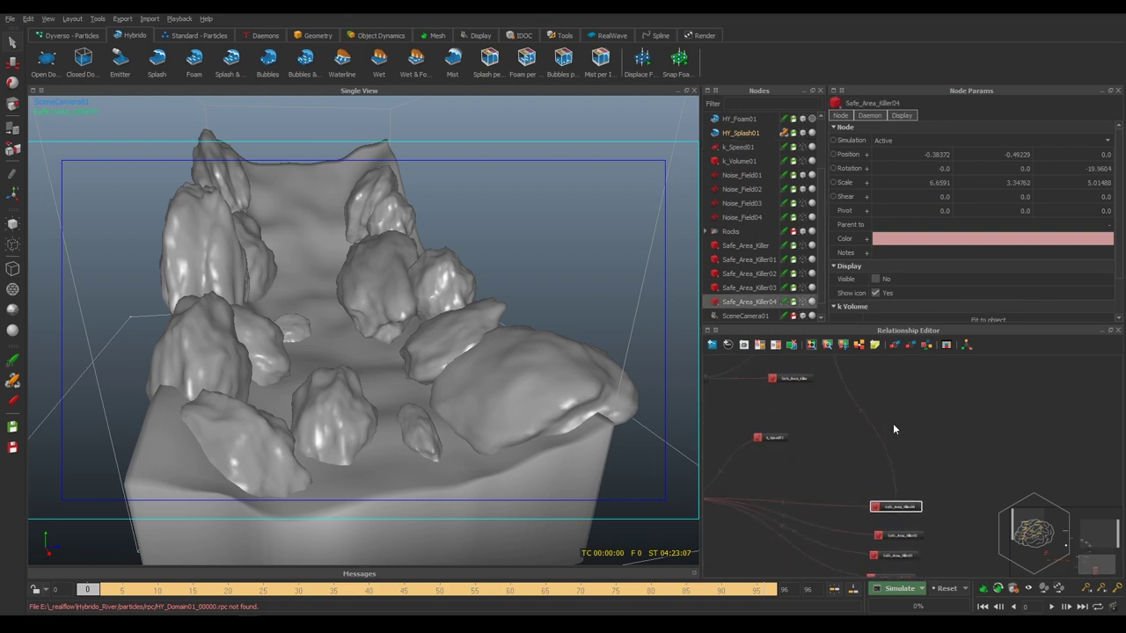
pyautogui.click(880, 534)
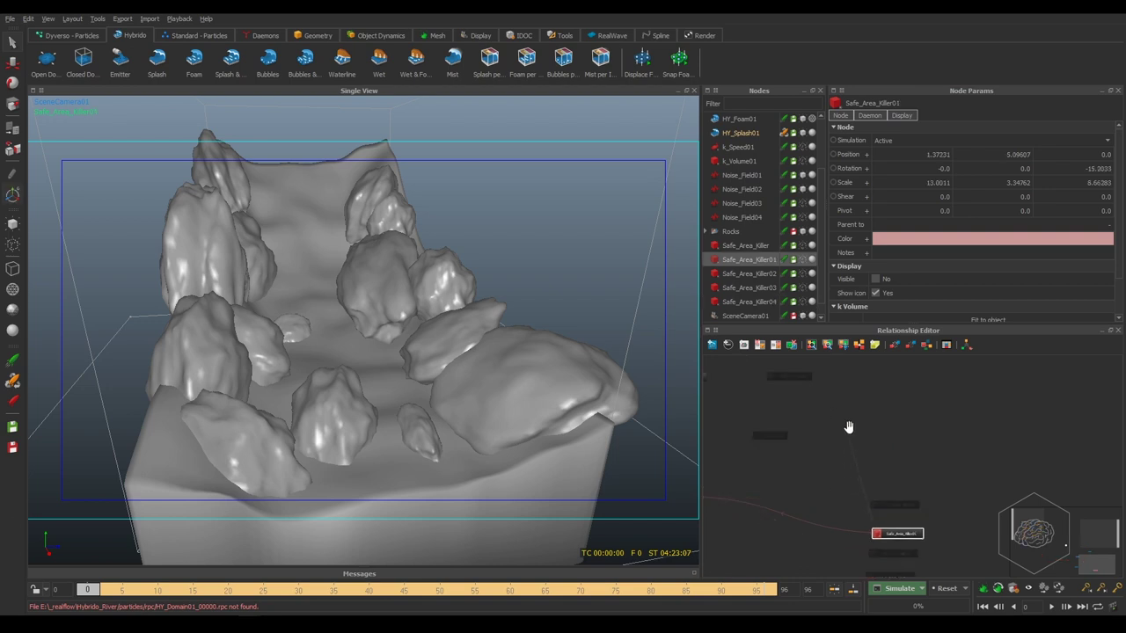
pyautogui.click(830, 344)
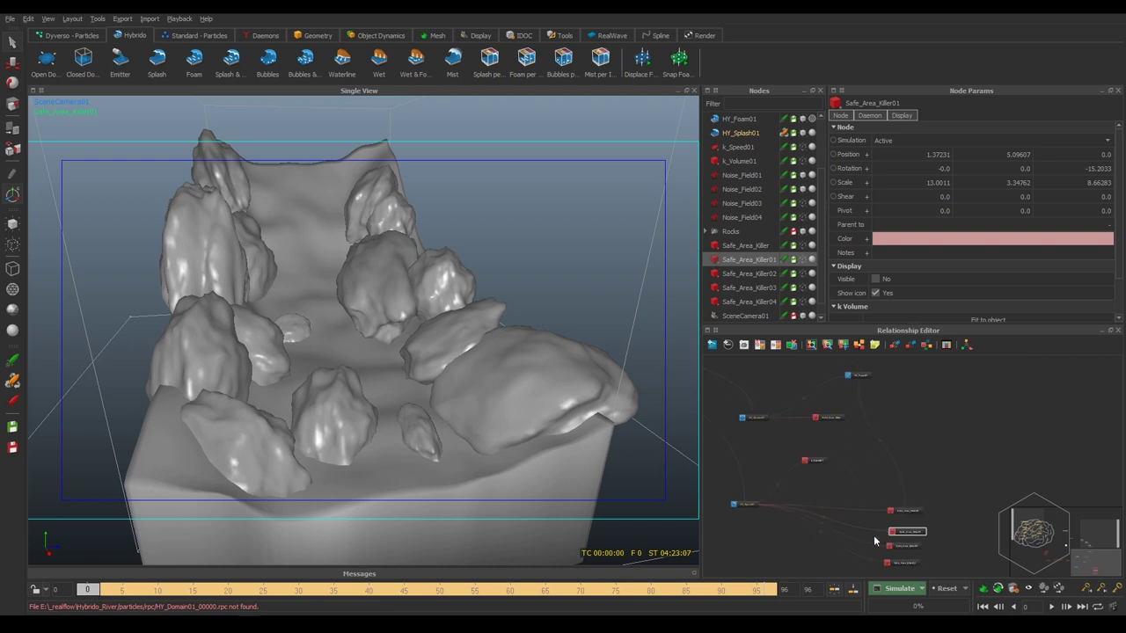
pyautogui.click(887, 546)
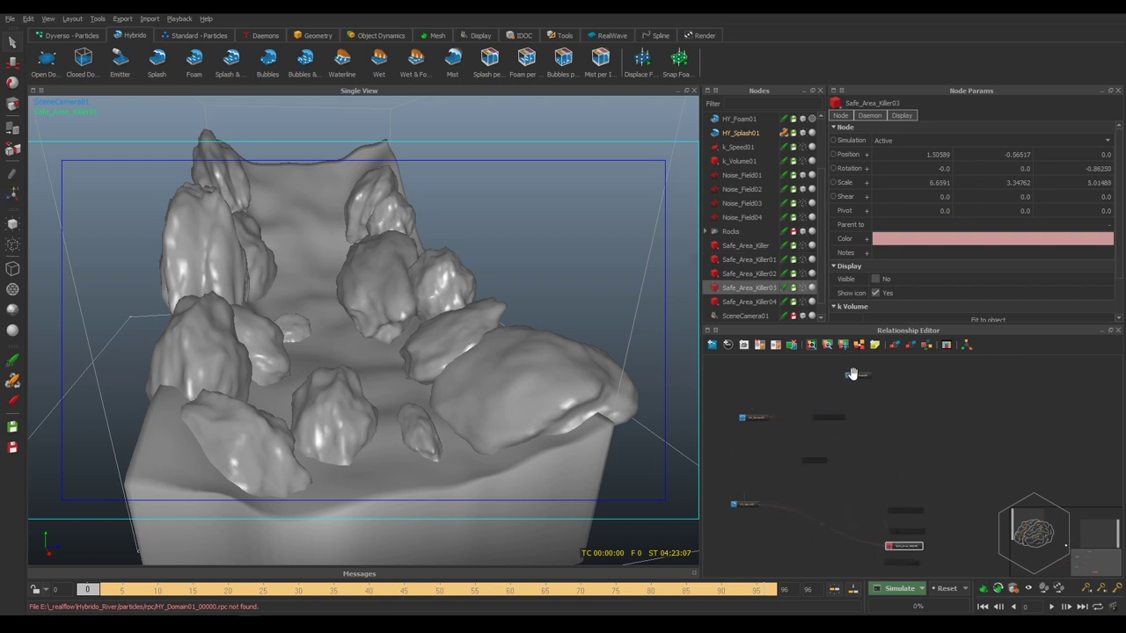
pyautogui.click(914, 508)
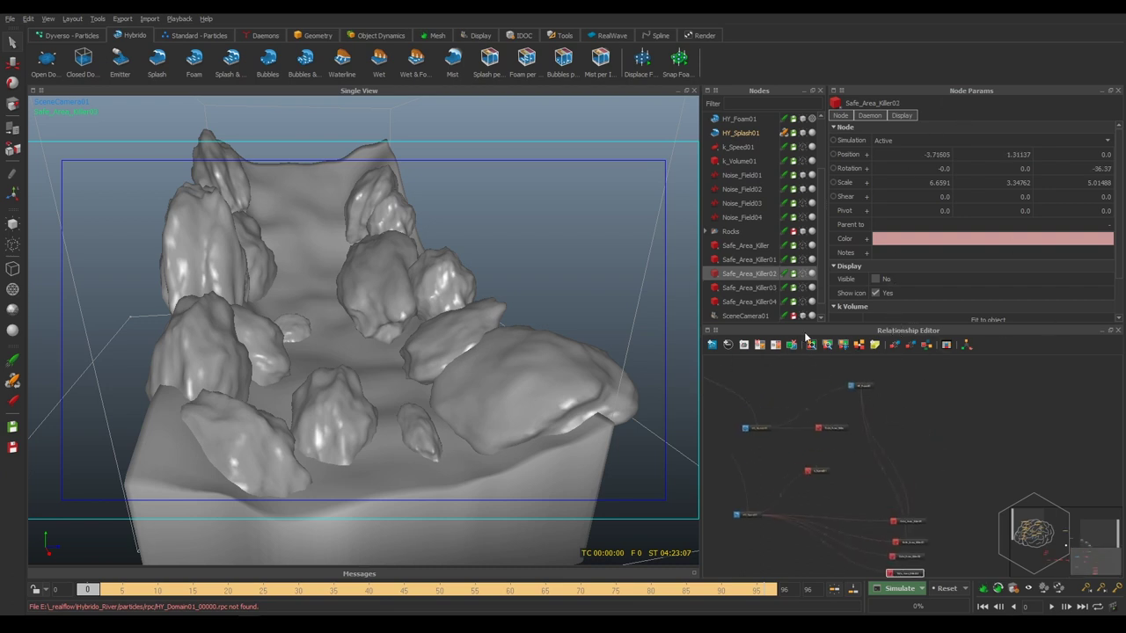
# Step: Collapse the side panels and rearrange the Safe_Area_Killer nodes in the enlarged graph
pyautogui.doubleClick(971, 90)
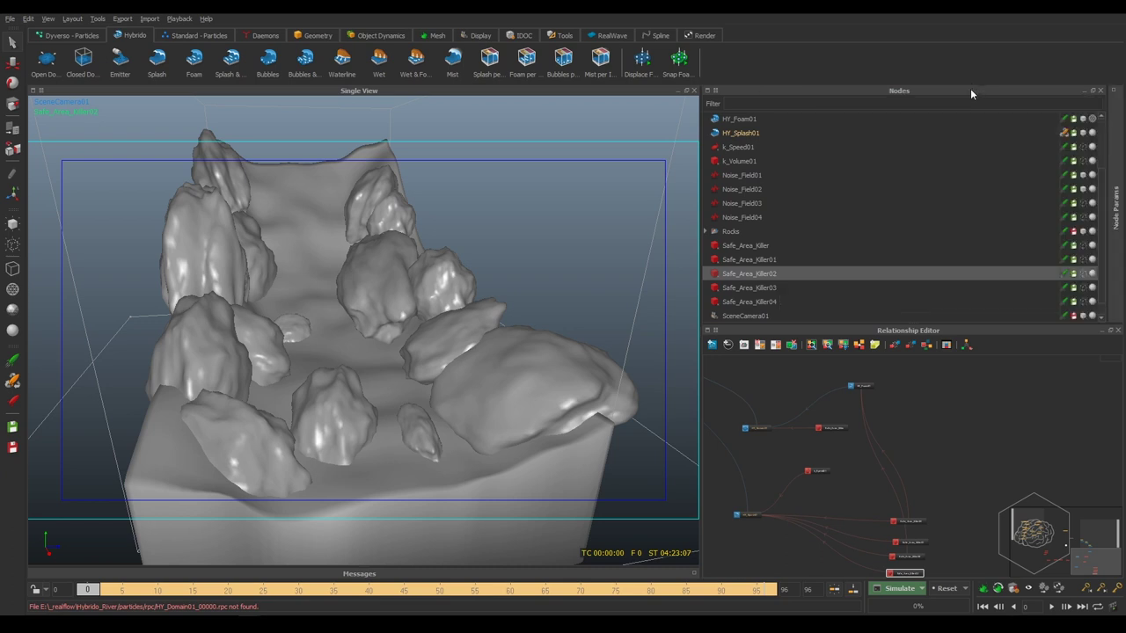
pyautogui.doubleClick(857, 91)
pyautogui.scroll(3, 927, 261)
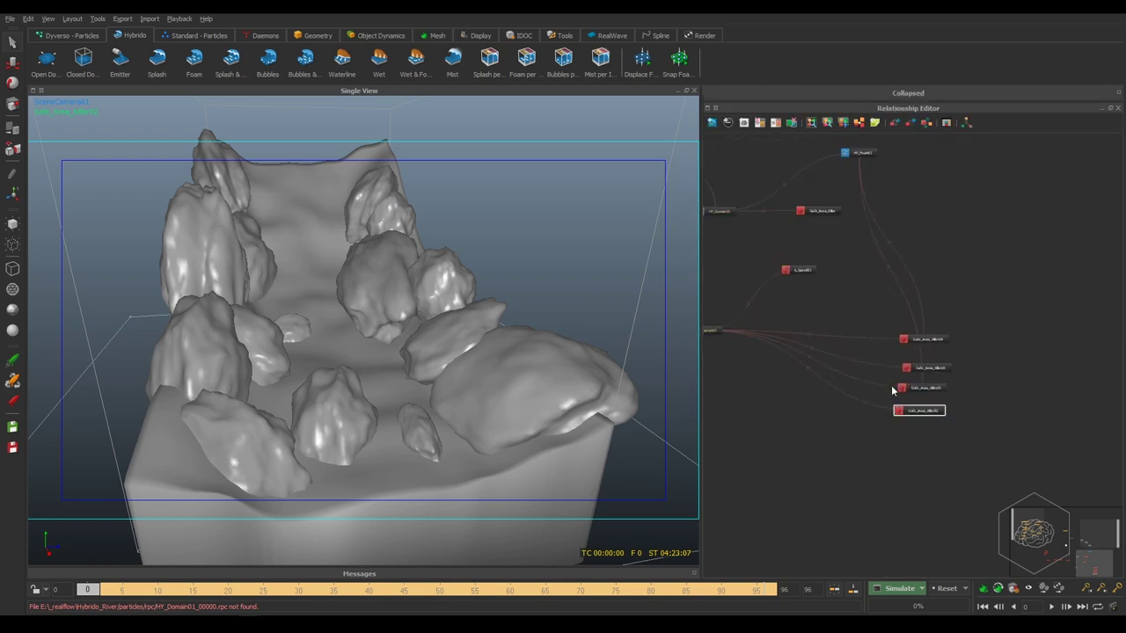
pyautogui.moveTo(847, 361); pyautogui.dragTo(872, 428, button='middle')
pyautogui.moveTo(917, 497); pyautogui.dragTo(846, 516)
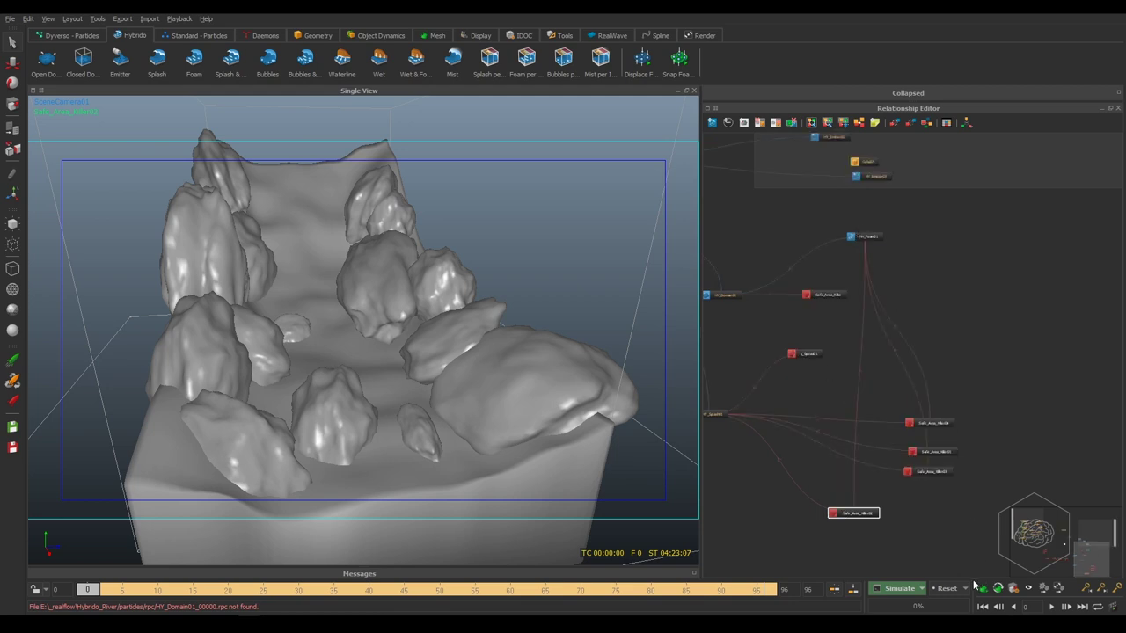
pyautogui.moveTo(922, 470); pyautogui.dragTo(922, 502)
pyautogui.moveTo(941, 449); pyautogui.dragTo(950, 425)
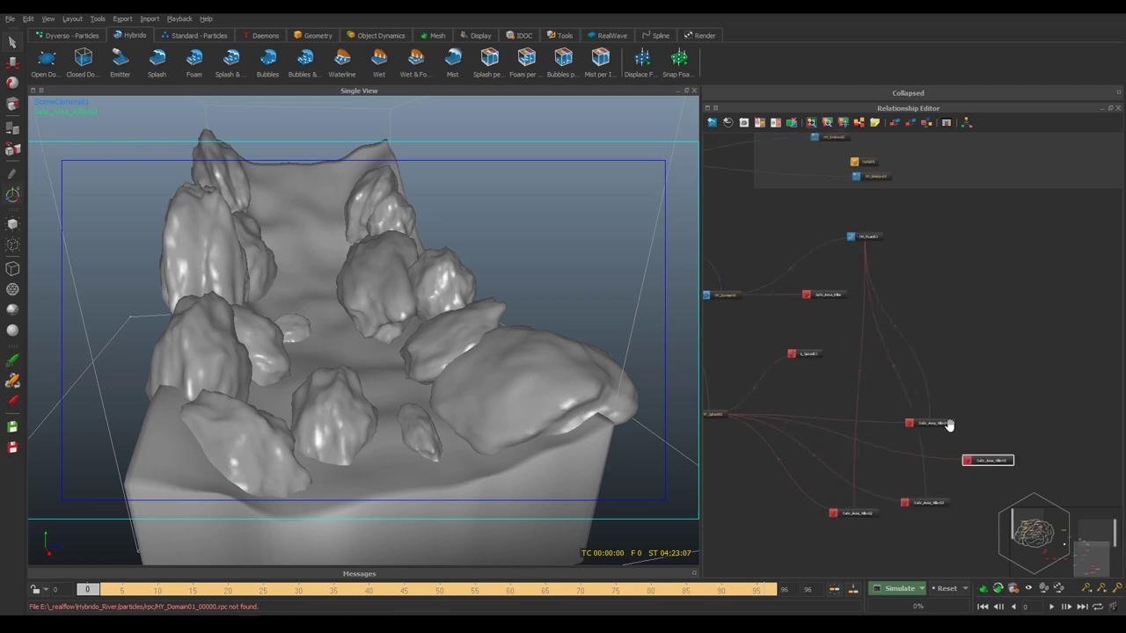
pyautogui.moveTo(811, 318); pyautogui.dragTo(887, 397, button='middle')
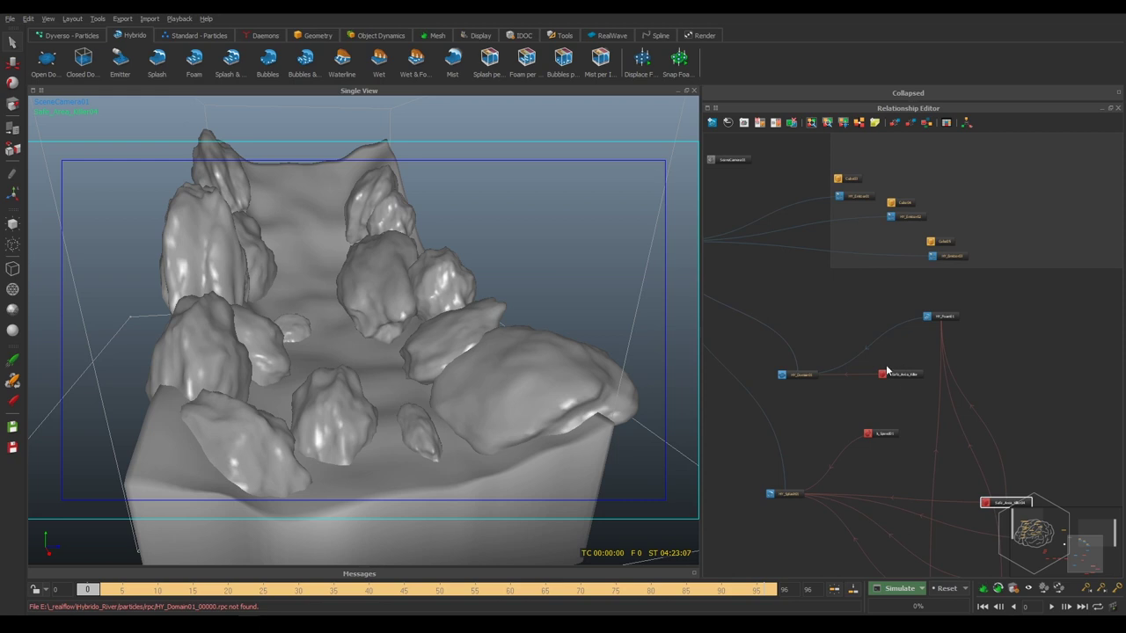
# Step: Reposition HY_Foam01, check HY_Splash01, and restore the Nodes list
pyautogui.click(883, 373)
pyautogui.moveTo(934, 315)
pyautogui.mouseDown()
pyautogui.moveTo(1086, 382)
pyautogui.moveTo(950, 422)
pyautogui.mouseUp()
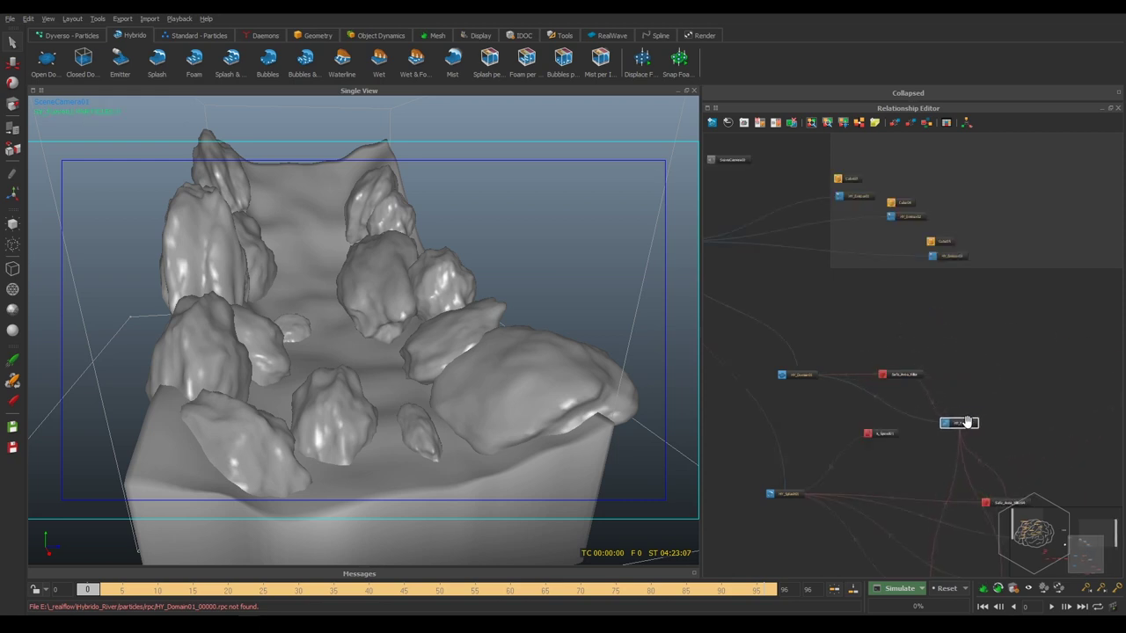
pyautogui.moveTo(1052, 432); pyautogui.dragTo(1057, 372, button='middle')
pyautogui.click(790, 432)
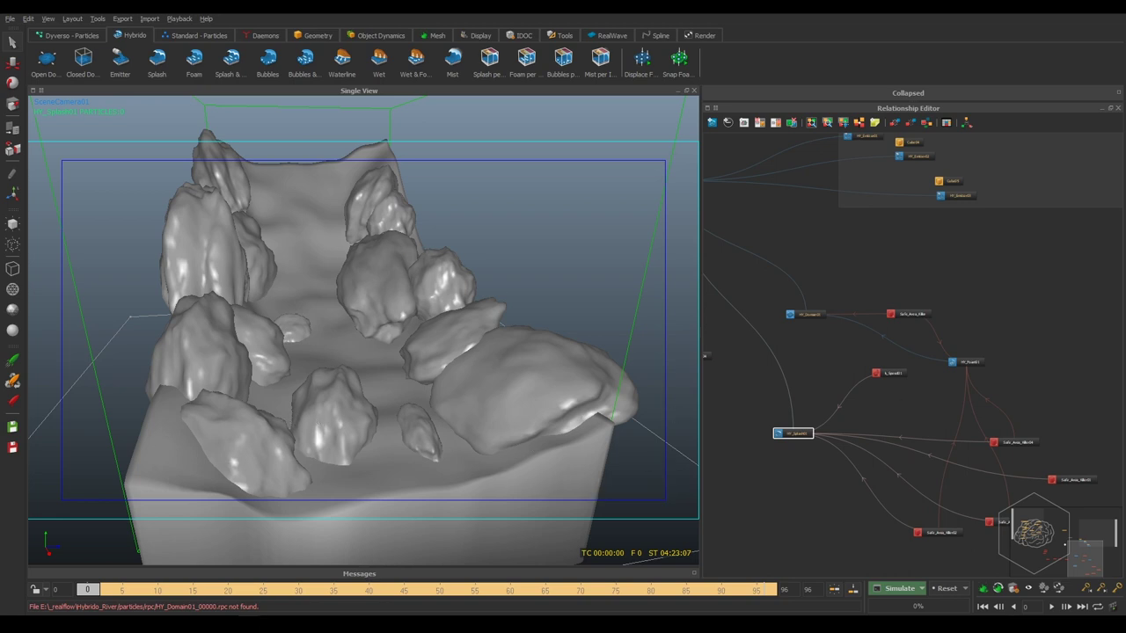
pyautogui.click(966, 362)
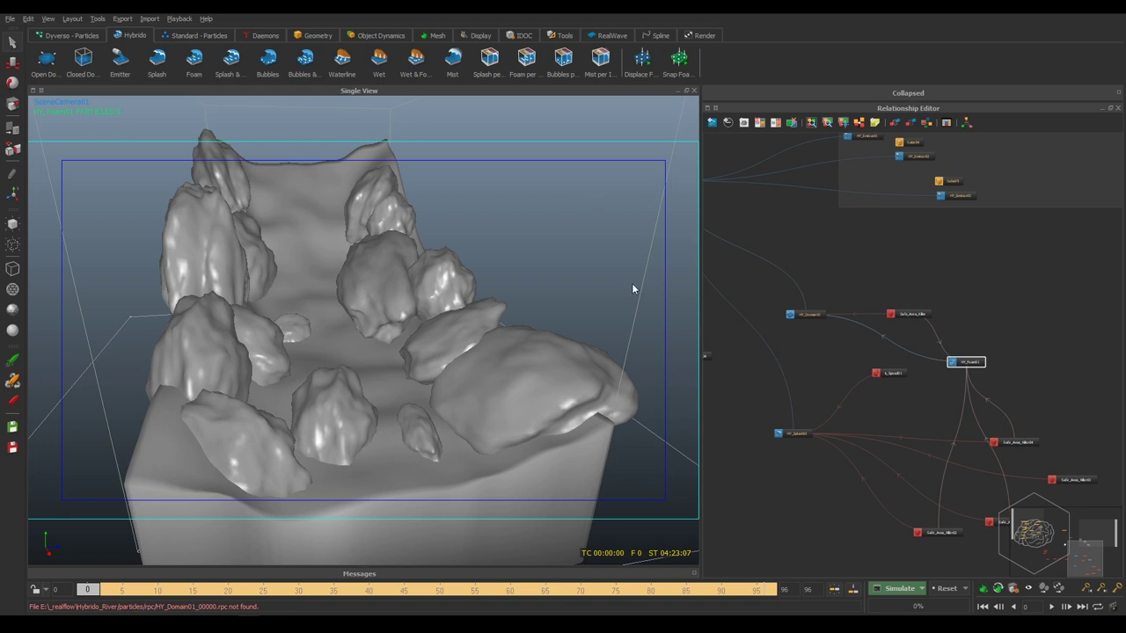
pyautogui.click(935, 94)
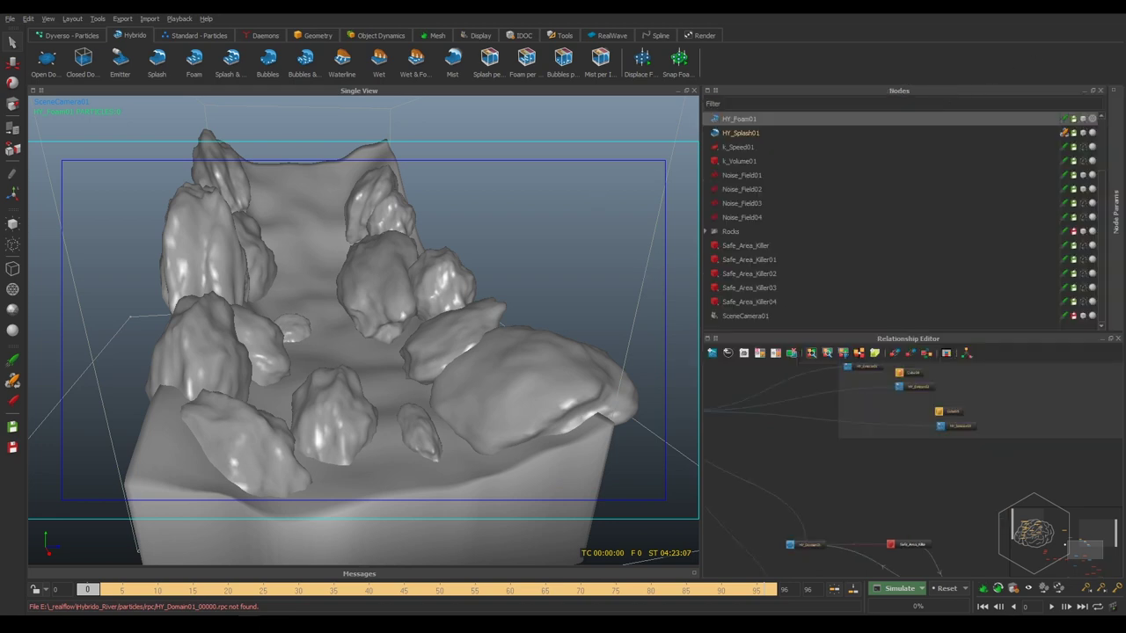
# Step: In HY_Foam01's Foam settings, keep Density at 1000.0 and set Bounded to Yes
pyautogui.click(1119, 148)
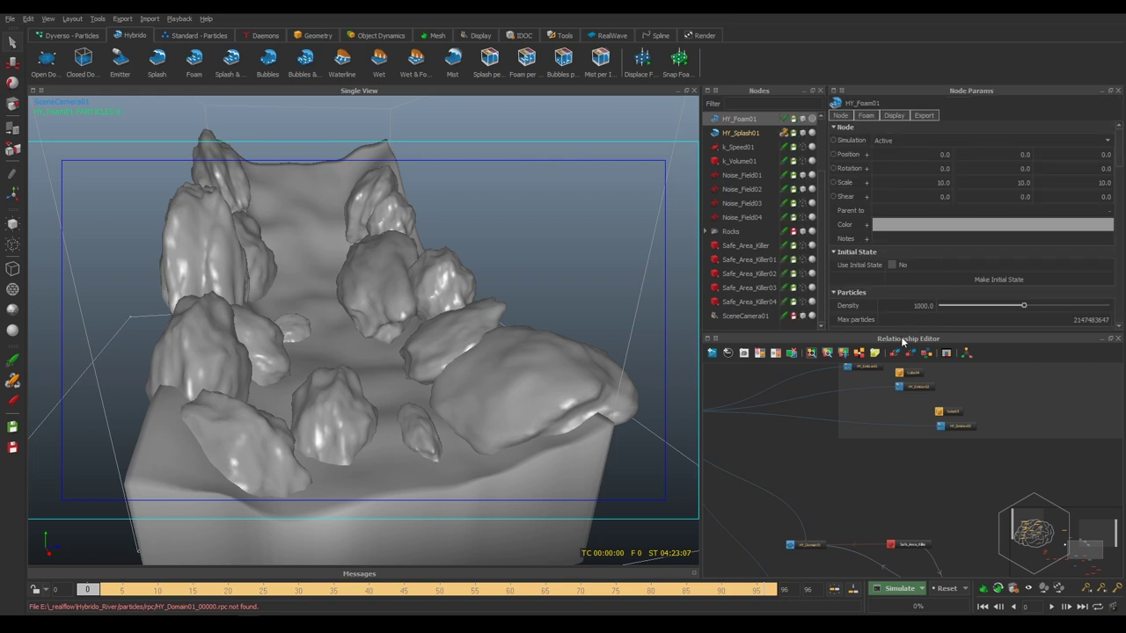
pyautogui.click(1102, 338)
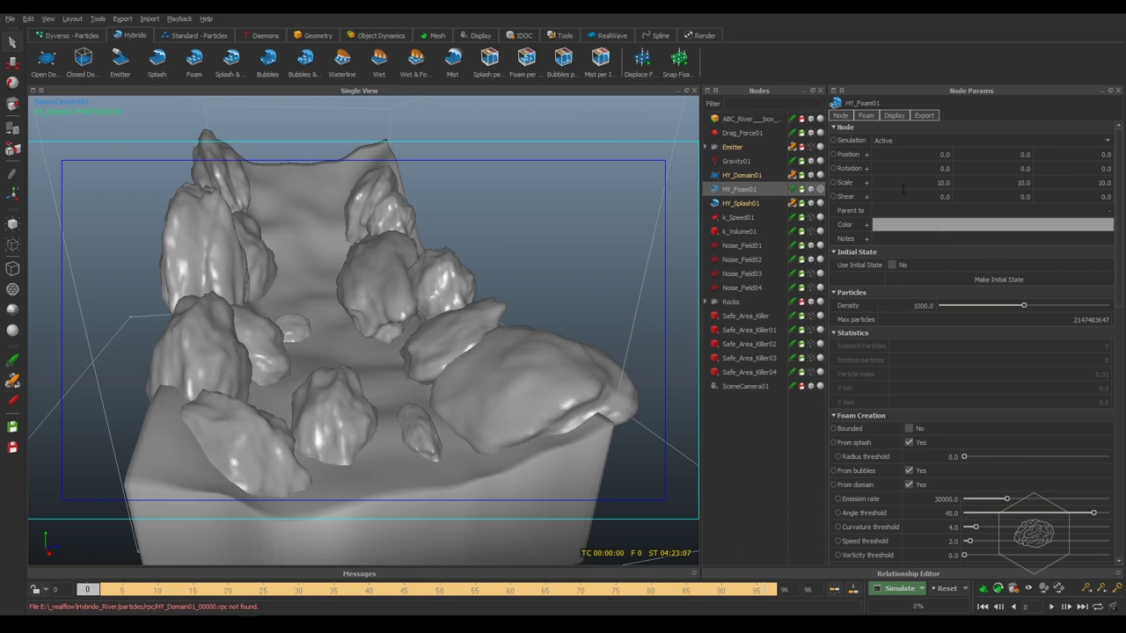
pyautogui.click(840, 115)
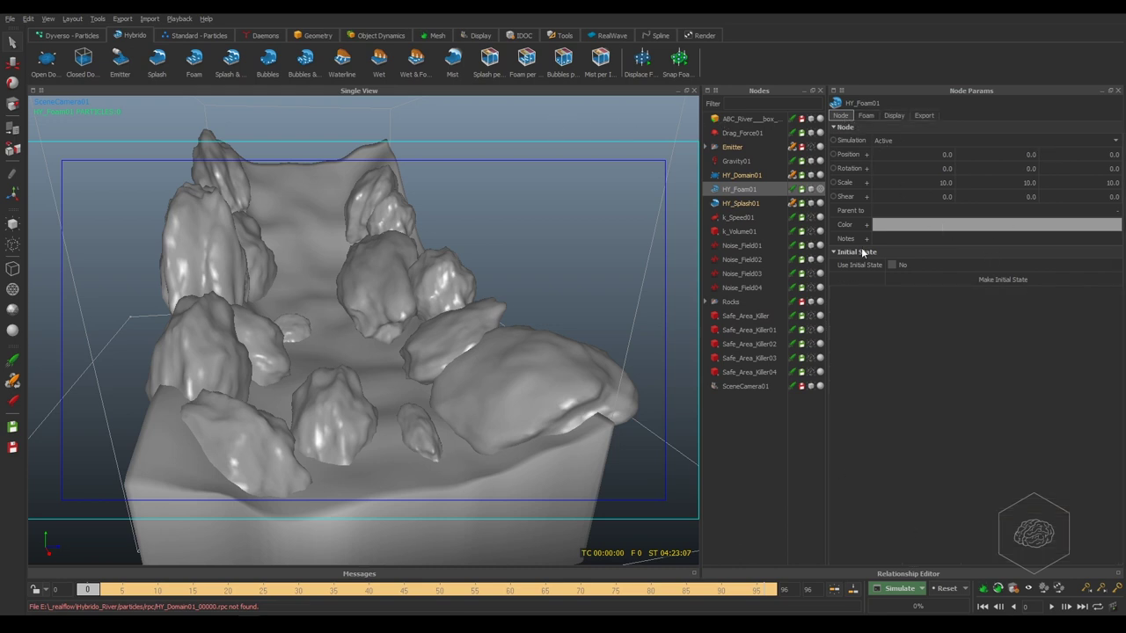
pyautogui.click(863, 115)
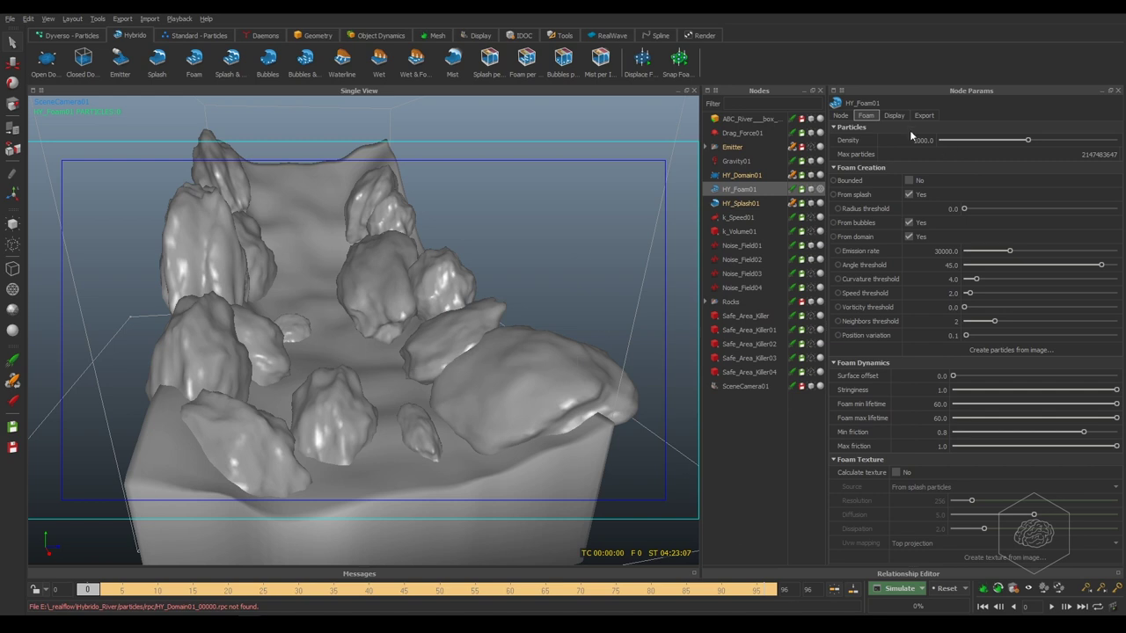
pyautogui.click(842, 115)
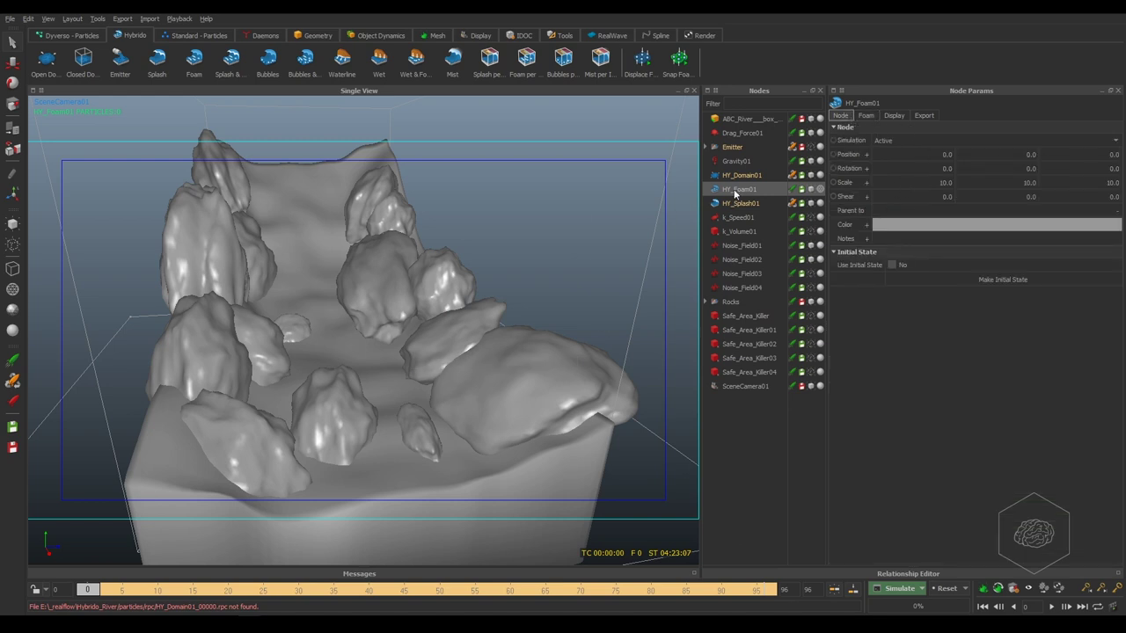
pyautogui.click(867, 115)
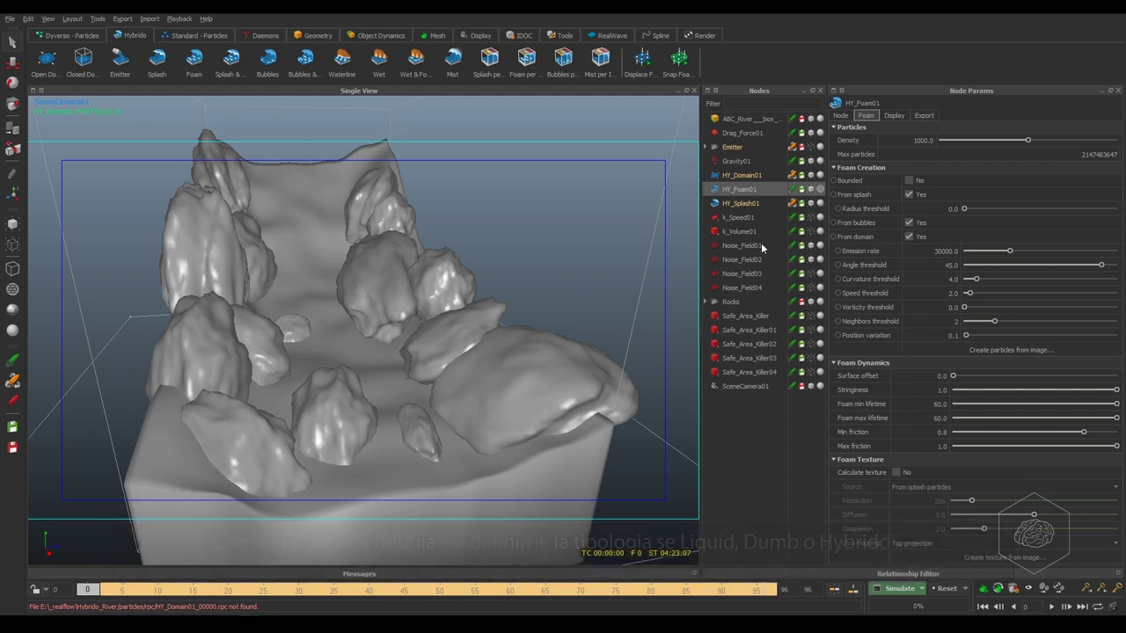
pyautogui.click(921, 140)
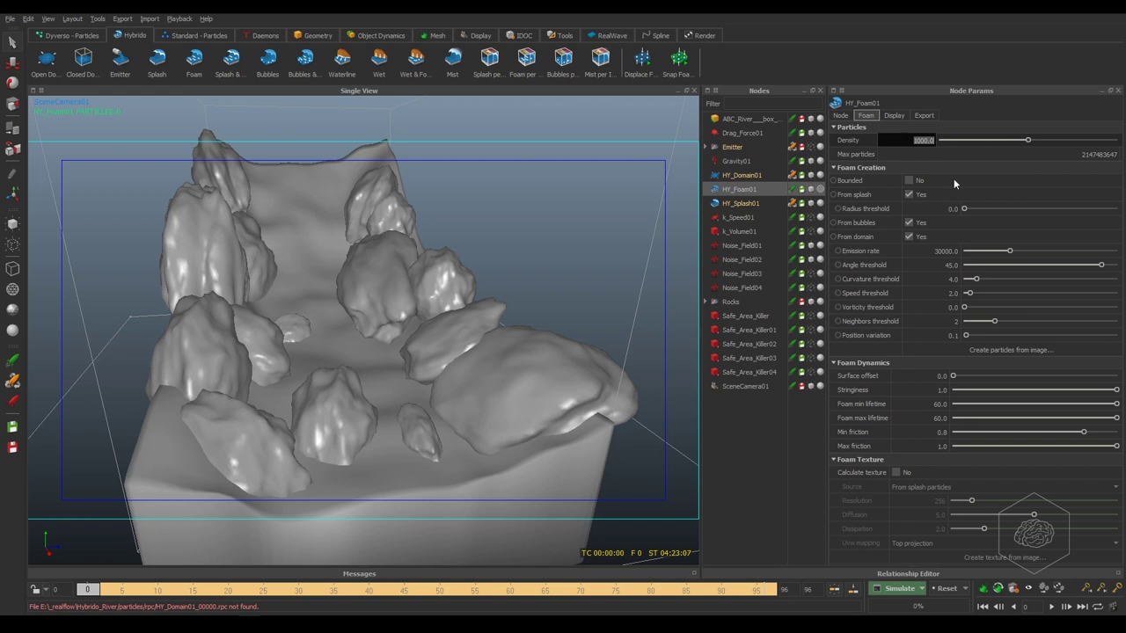
pyautogui.press('Return')
pyautogui.click(908, 180)
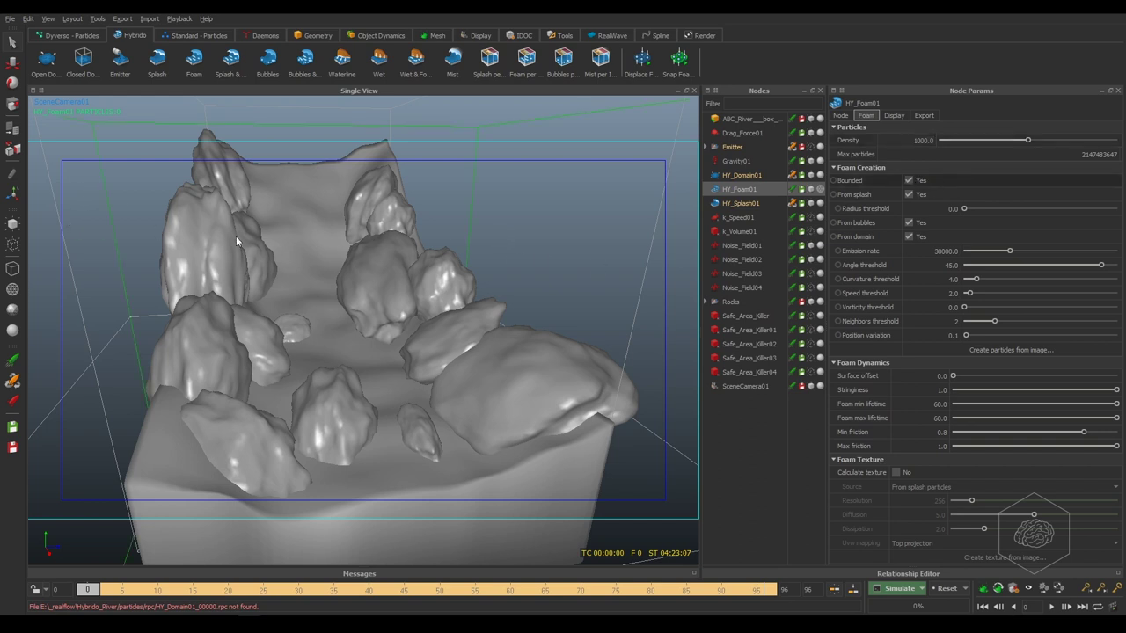
# Step: Switch the viewport to Perspective, orbit the river scene, and undo a trial gizmo move
pyautogui.rightClick(100, 194)
pyautogui.moveTo(124, 352)
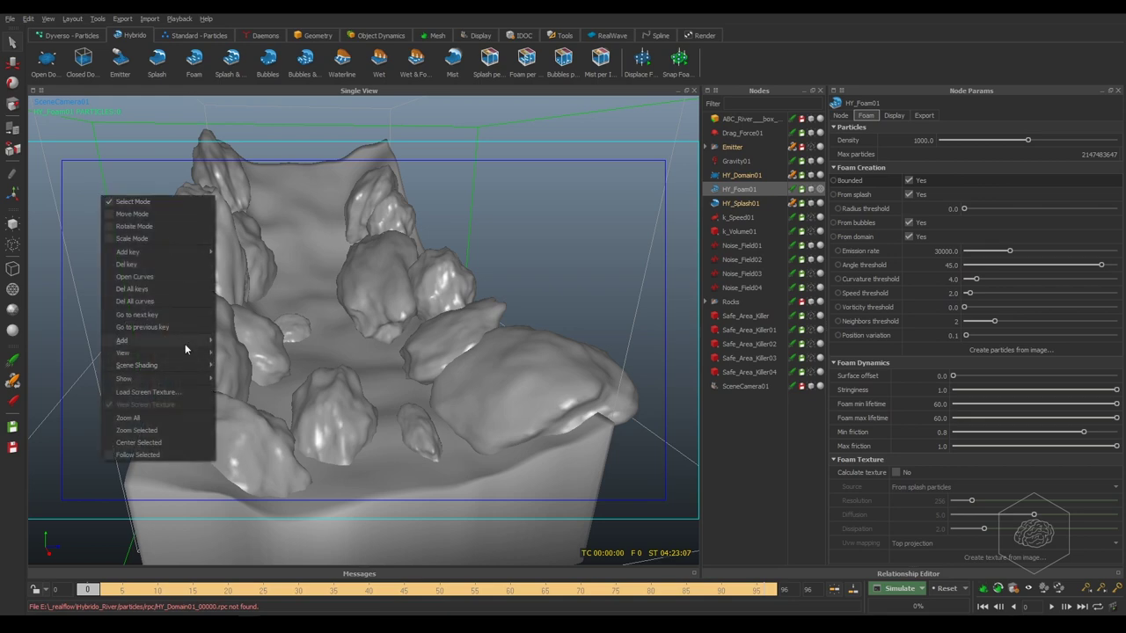
pyautogui.click(246, 391)
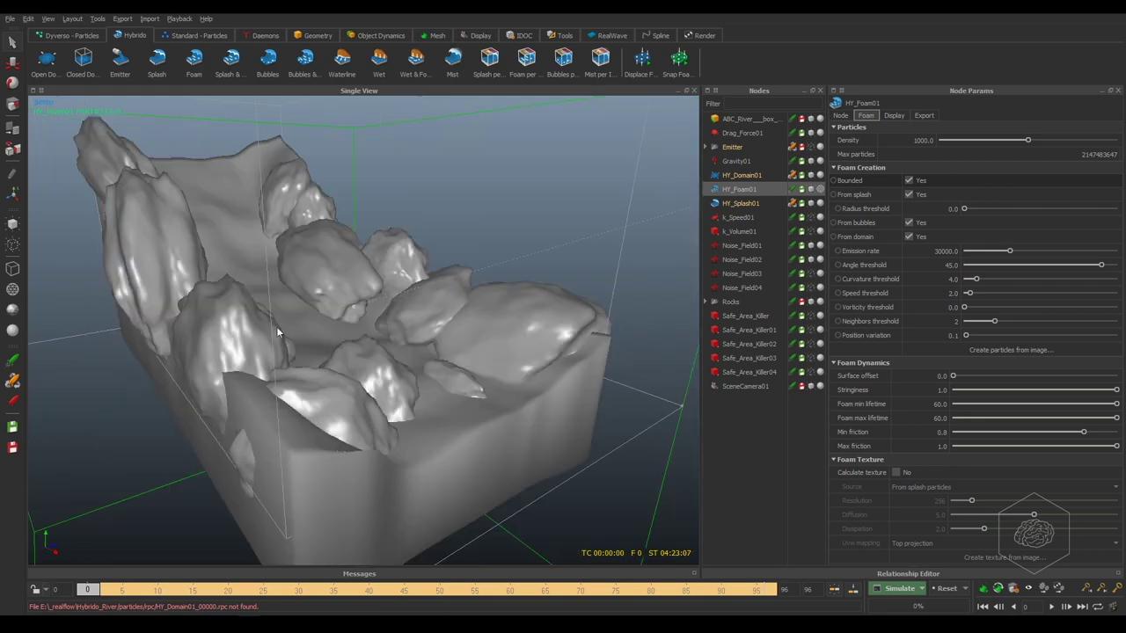
pyautogui.keyDown('alt'); pyautogui.moveTo(276, 327); pyautogui.dragTo(310, 290); pyautogui.keyUp('alt')
pyautogui.scroll(-5, 310, 290)
pyautogui.moveTo(448, 212)
pyautogui.keyDown('alt'); pyautogui.mouseDown()
pyautogui.moveTo(357, 316)
pyautogui.moveTo(381, 330)
pyautogui.mouseUp(); pyautogui.keyUp('alt')
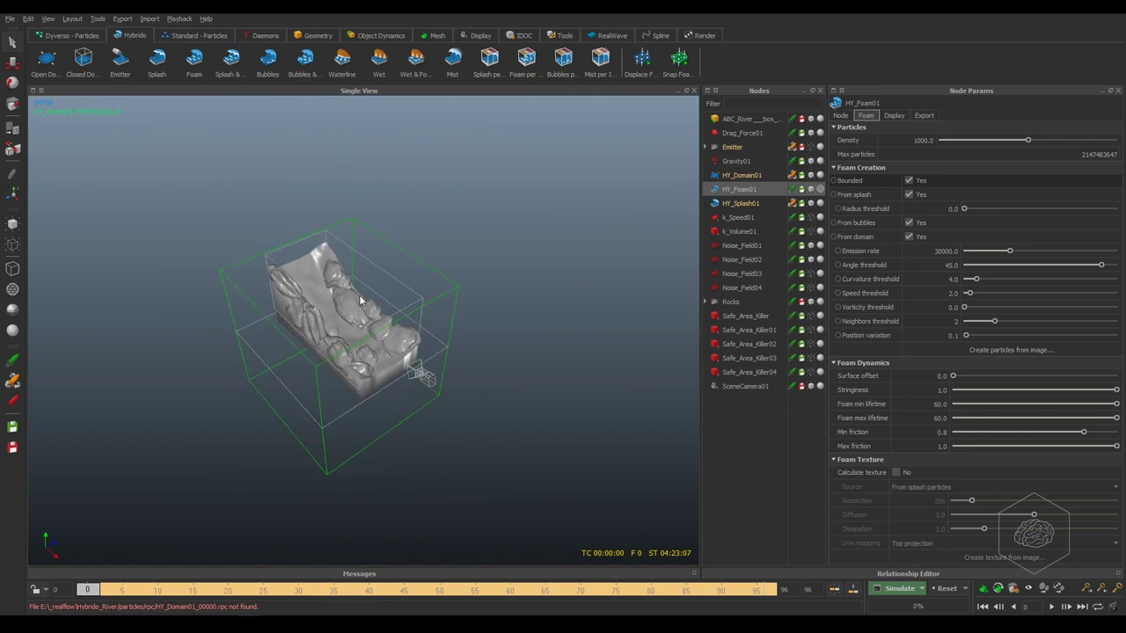
pyautogui.press('w')
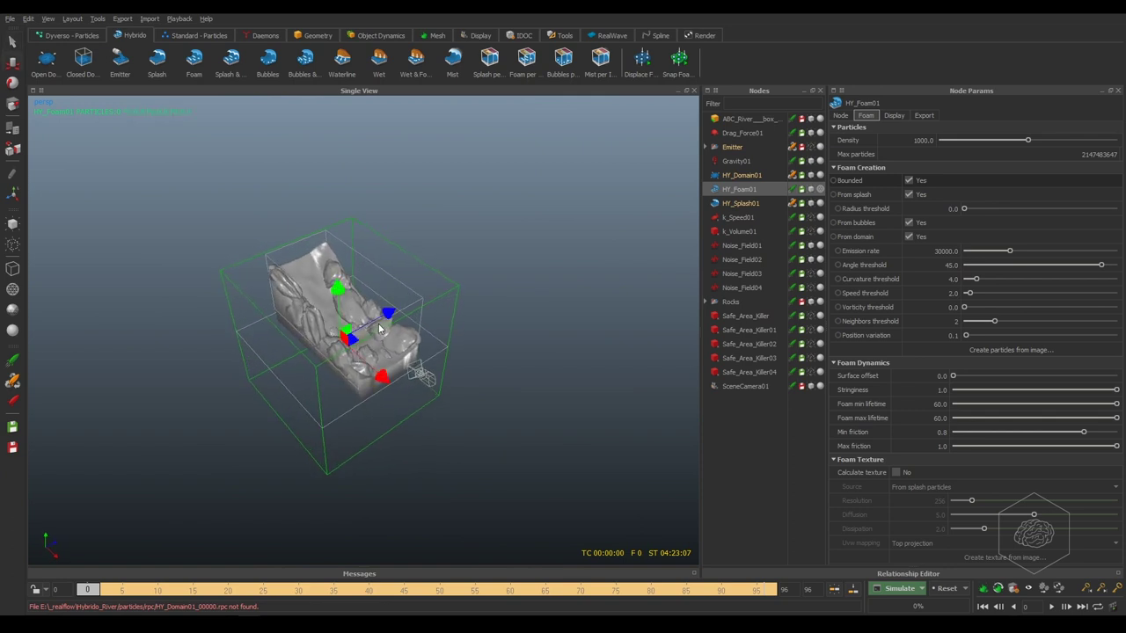
pyautogui.moveTo(387, 314)
pyautogui.mouseDown()
pyautogui.moveTo(599, 264)
pyautogui.moveTo(191, 438)
pyautogui.moveTo(563, 315)
pyautogui.moveTo(528, 330)
pyautogui.mouseUp()
pyautogui.hotkey('ctrl', 'z')
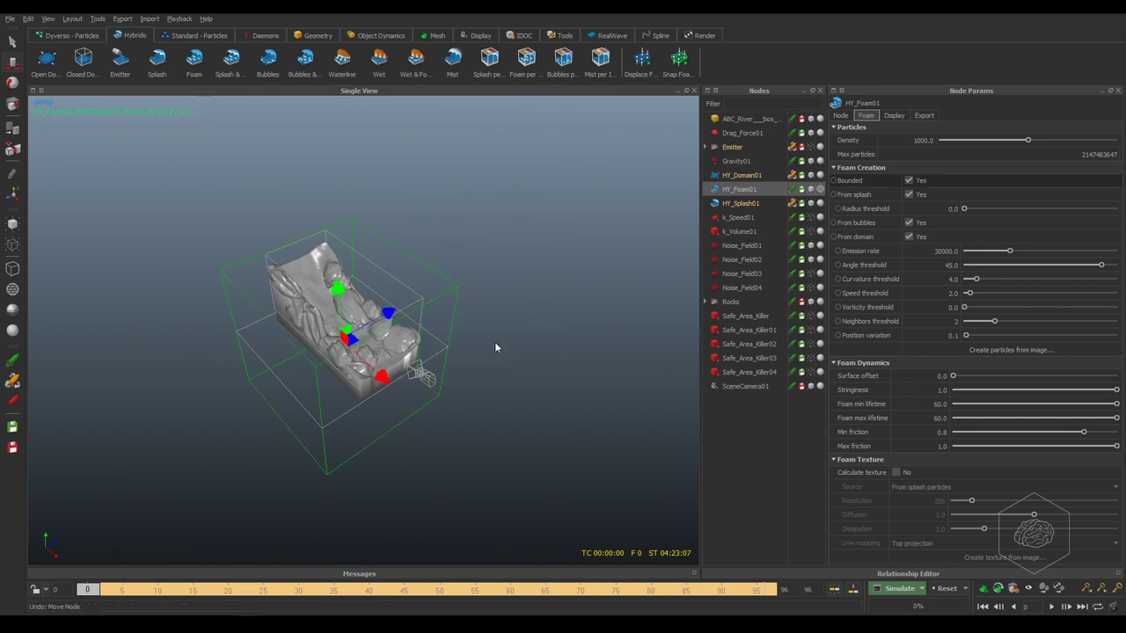
# Step: Set Bounded and From bubbles to No for HY_Foam01, then deselect it
pyautogui.click(908, 180)
pyautogui.click(908, 180)
pyautogui.moveTo(388, 312); pyautogui.dragTo(284, 352)
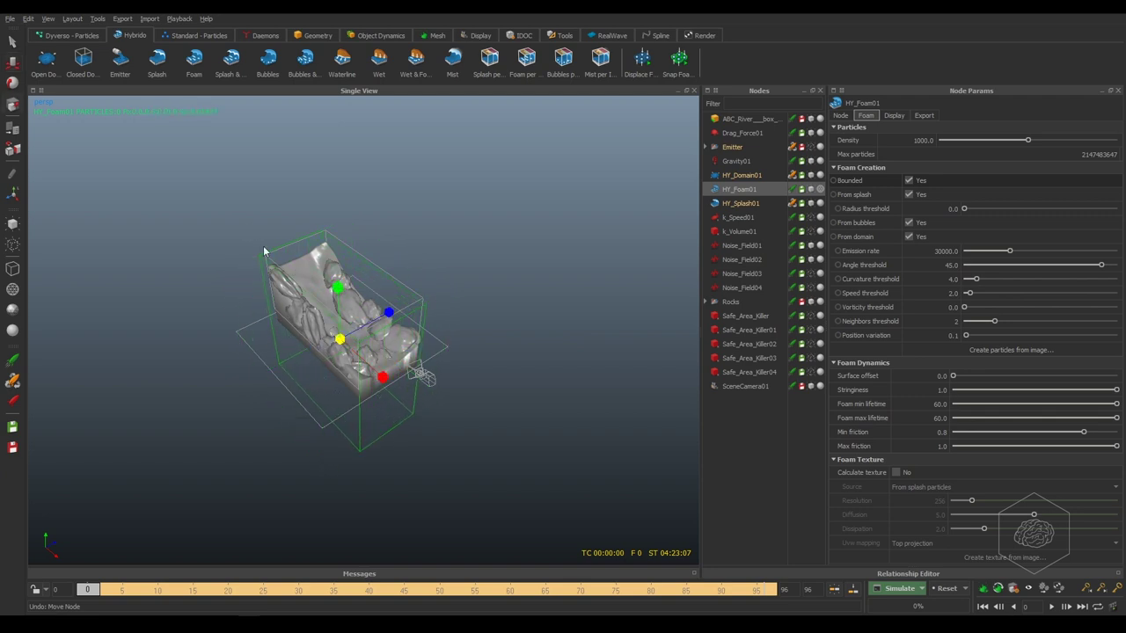
pyautogui.click(909, 181)
pyautogui.click(908, 223)
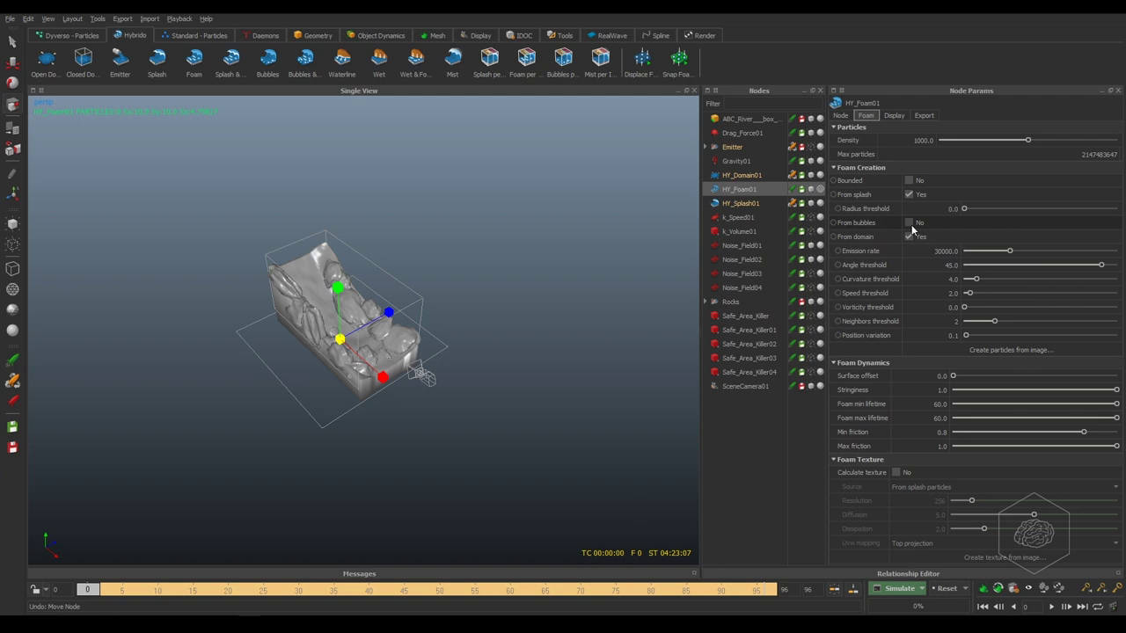
pyautogui.click(420, 261)
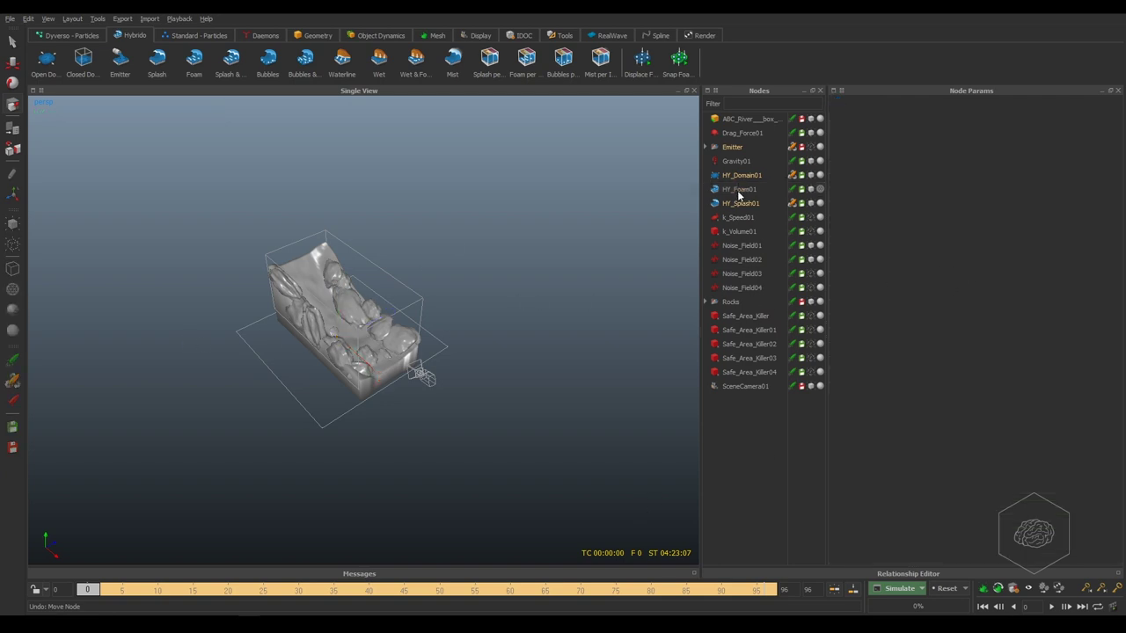
# Step: Set HY_Foam01's From bubbles option back to Yes
pyautogui.click(738, 192)
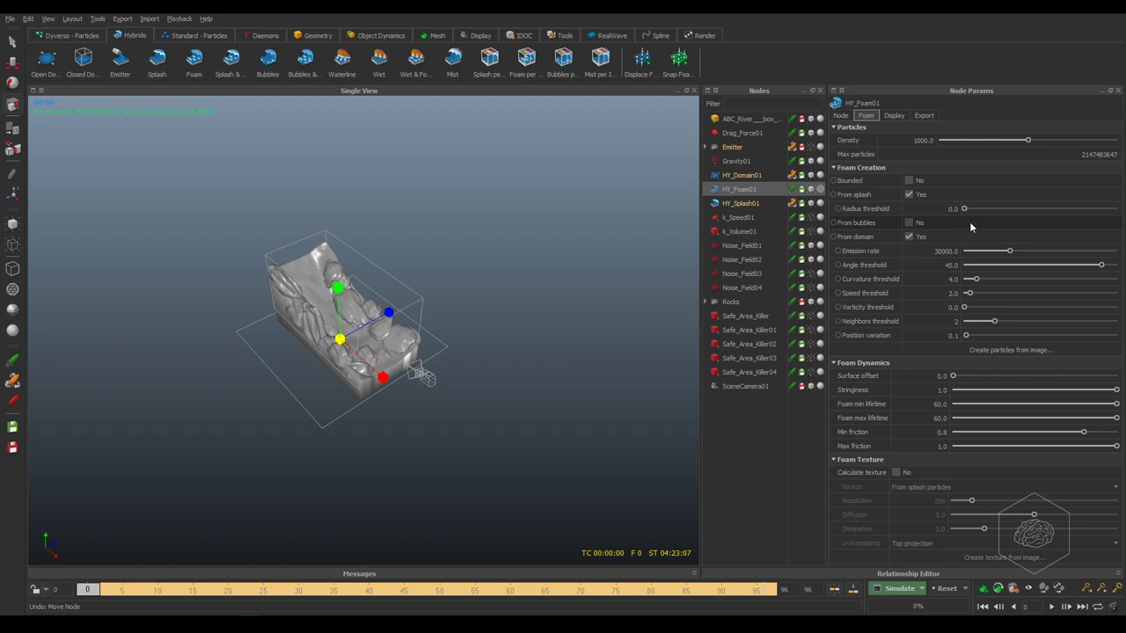
pyautogui.click(909, 223)
pyautogui.scroll(3, 345, 287)
pyautogui.scroll(2, 347, 288)
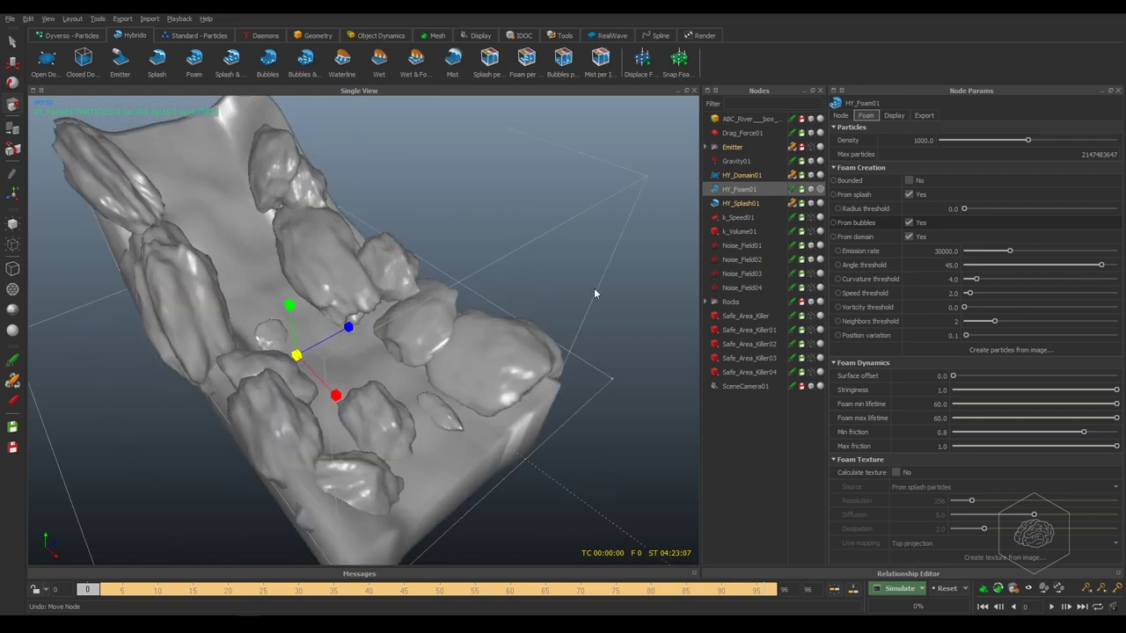
# Step: Compare HY_Splash01's settings, reselect HY_Foam01, and orbit around the river rocks
pyautogui.click(749, 215)
pyautogui.click(740, 203)
pyautogui.keyDown('alt'); pyautogui.moveTo(299, 271); pyautogui.dragTo(457, 339); pyautogui.keyUp('alt')
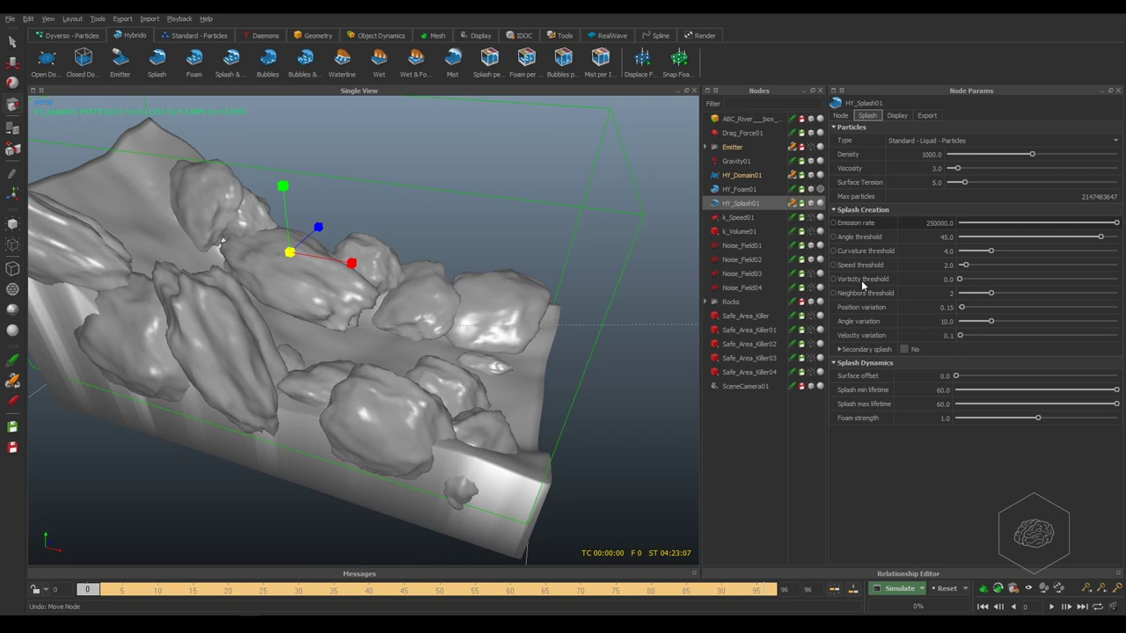
pyautogui.click(732, 190)
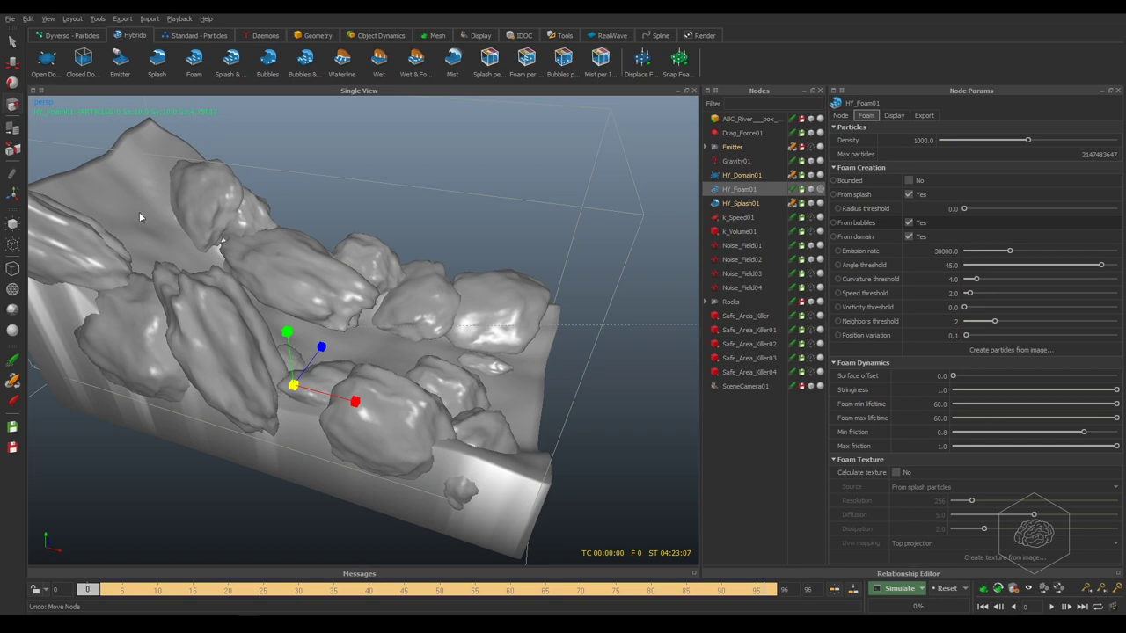
pyautogui.moveTo(279, 252)
pyautogui.keyDown('alt'); pyautogui.mouseDown()
pyautogui.moveTo(425, 287)
pyautogui.moveTo(383, 285)
pyautogui.moveTo(392, 281)
pyautogui.moveTo(288, 102)
pyautogui.mouseUp(); pyautogui.keyUp('alt')
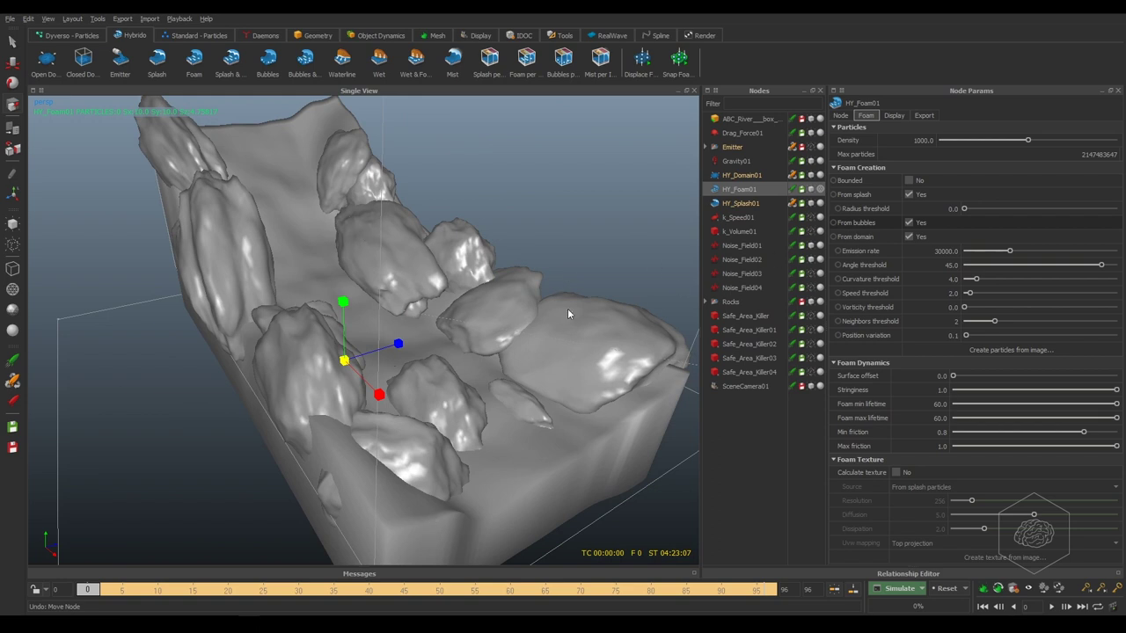
# Step: Toggle From domain off and back on, leaving Emission rate at 30000.0
pyautogui.click(908, 237)
pyautogui.click(908, 237)
pyautogui.click(908, 237)
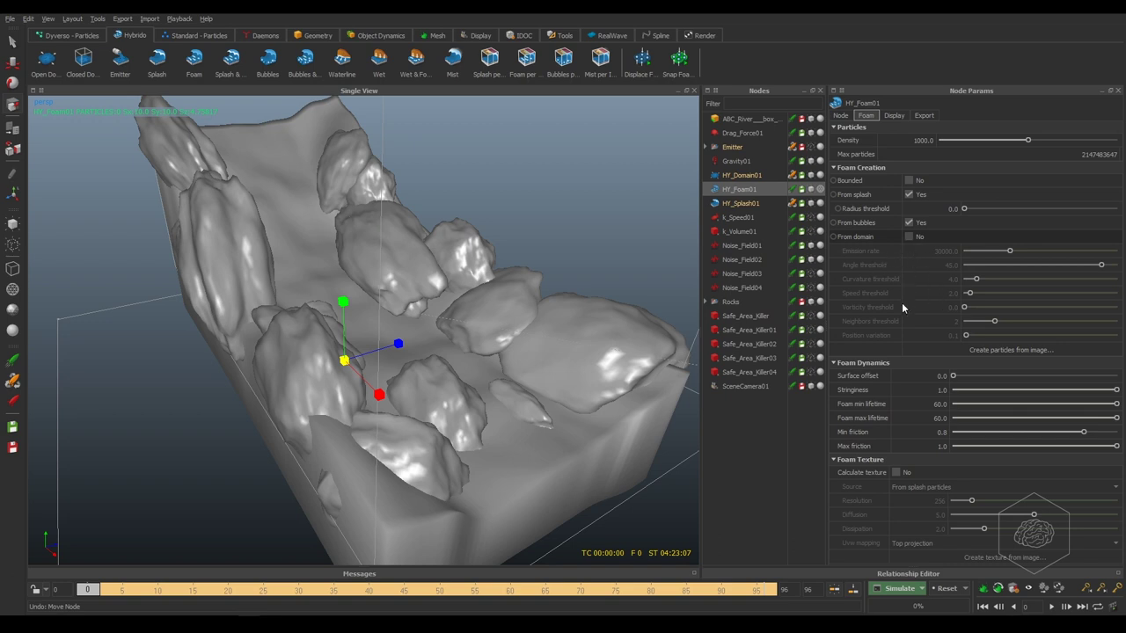
pyautogui.click(908, 236)
pyautogui.doubleClick(945, 251)
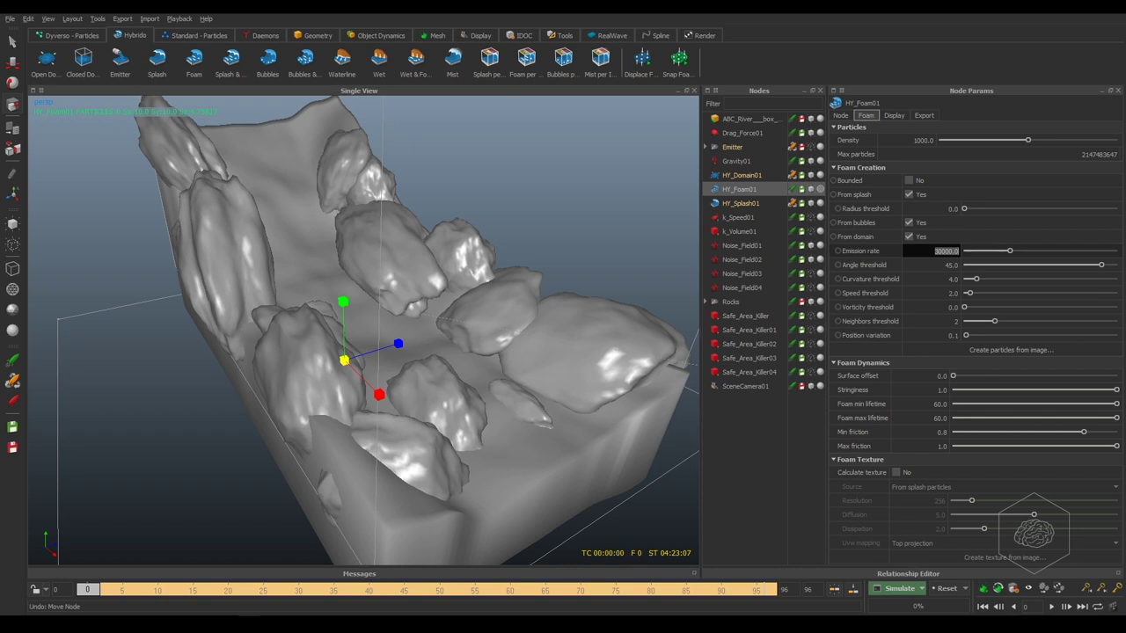
pyautogui.press('Return')
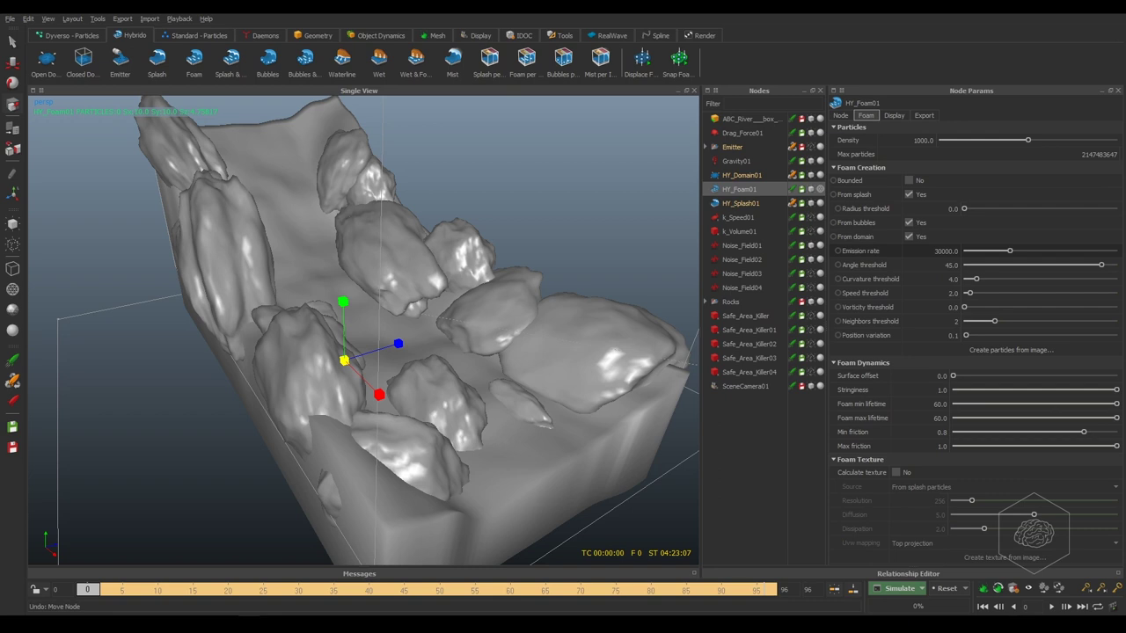
# Step: Change HY_Foam01's Emission rate to 150000.0
pyautogui.doubleClick(945, 251)
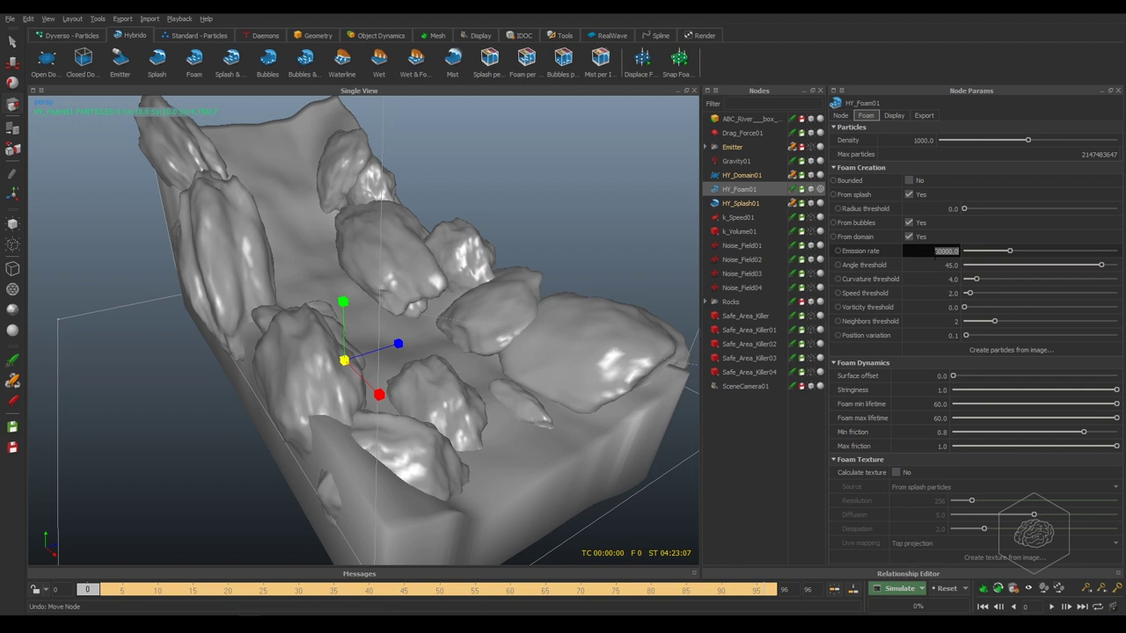
pyautogui.press('Home')
pyautogui.write('15')
pyautogui.press('Return')
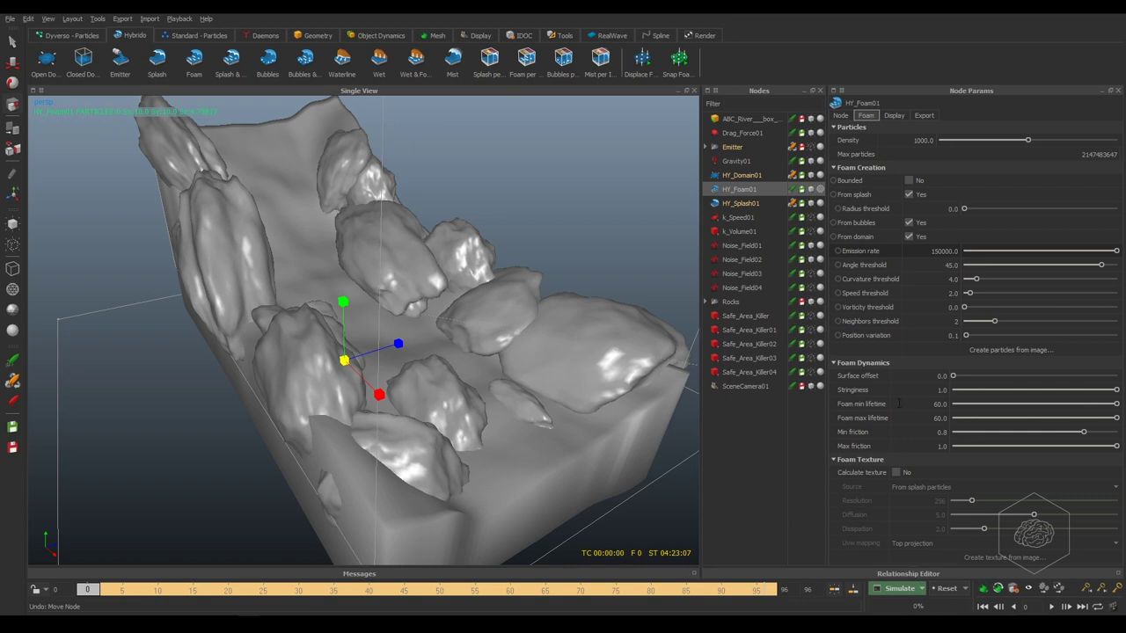
# Step: Collapse the Foam Creation, Foam Texture and Particles groups to leave Foam Dynamics visible
pyautogui.click(878, 167)
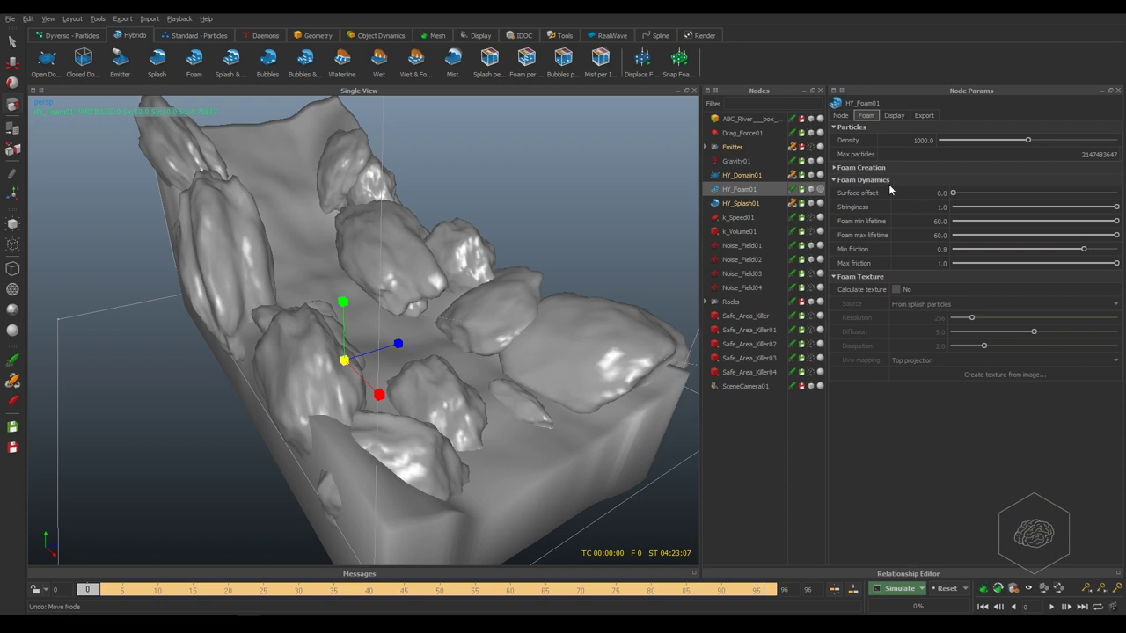
pyautogui.click(871, 278)
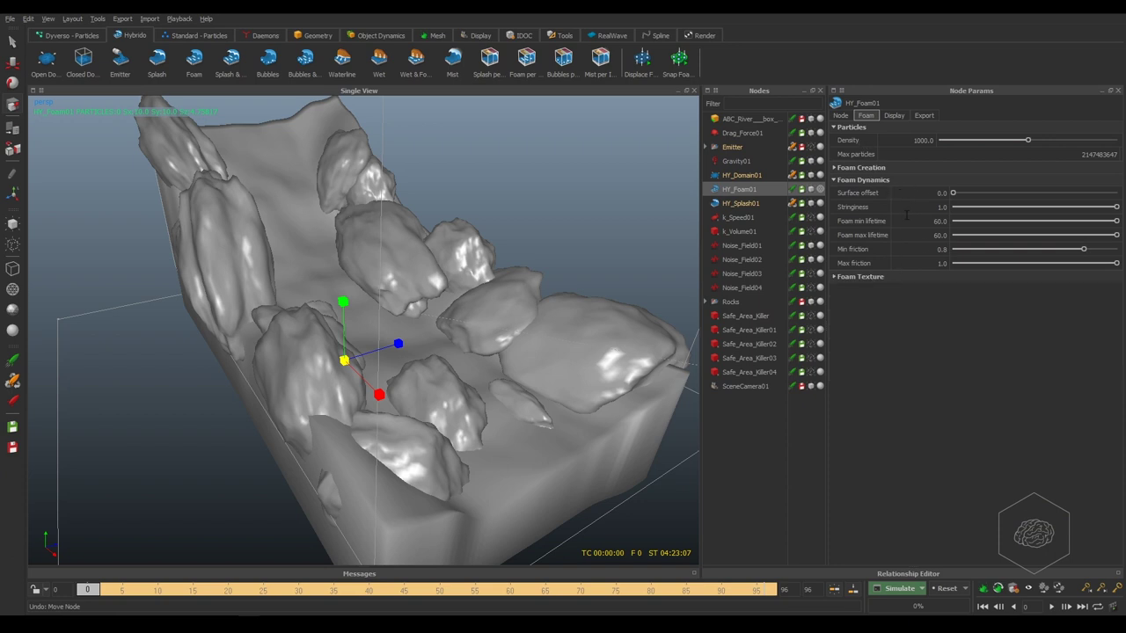
pyautogui.click(853, 128)
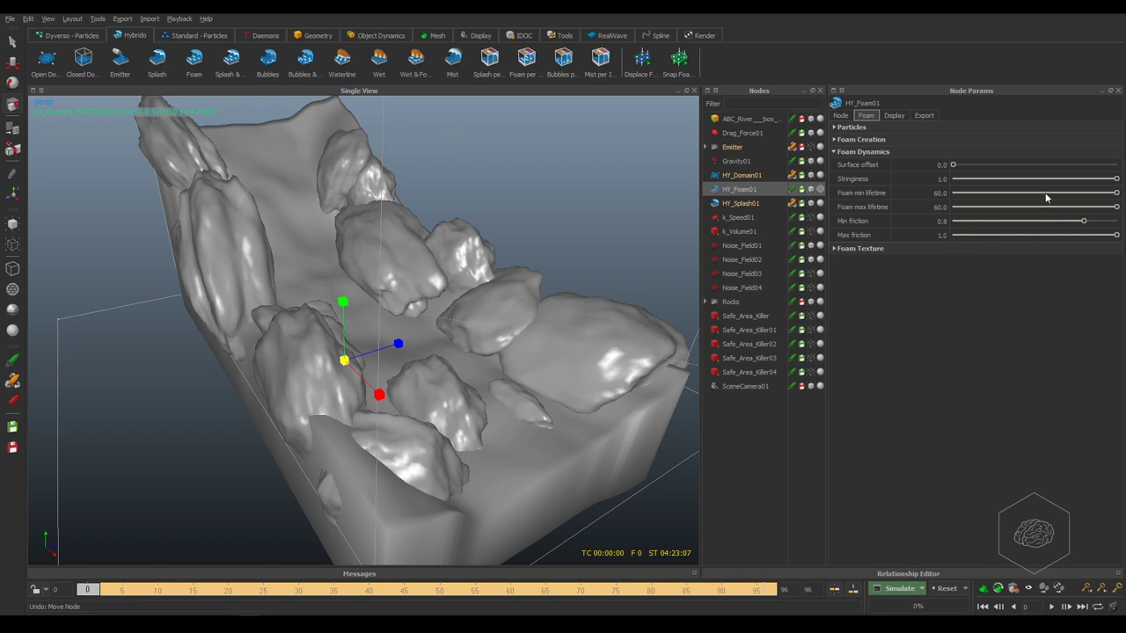
# Step: Try foam stringiness values, restore it to 1.0, and set max lifetime to 60.0
pyautogui.moveTo(1030, 181); pyautogui.dragTo(1028, 179)
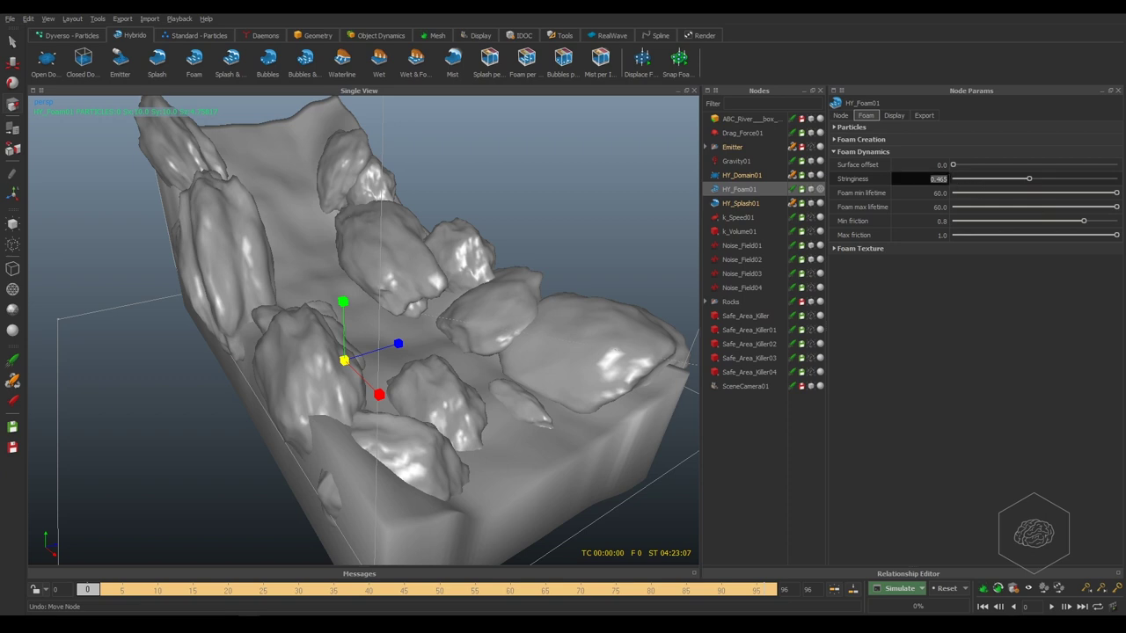
pyautogui.click(1111, 182)
pyautogui.click(1120, 181)
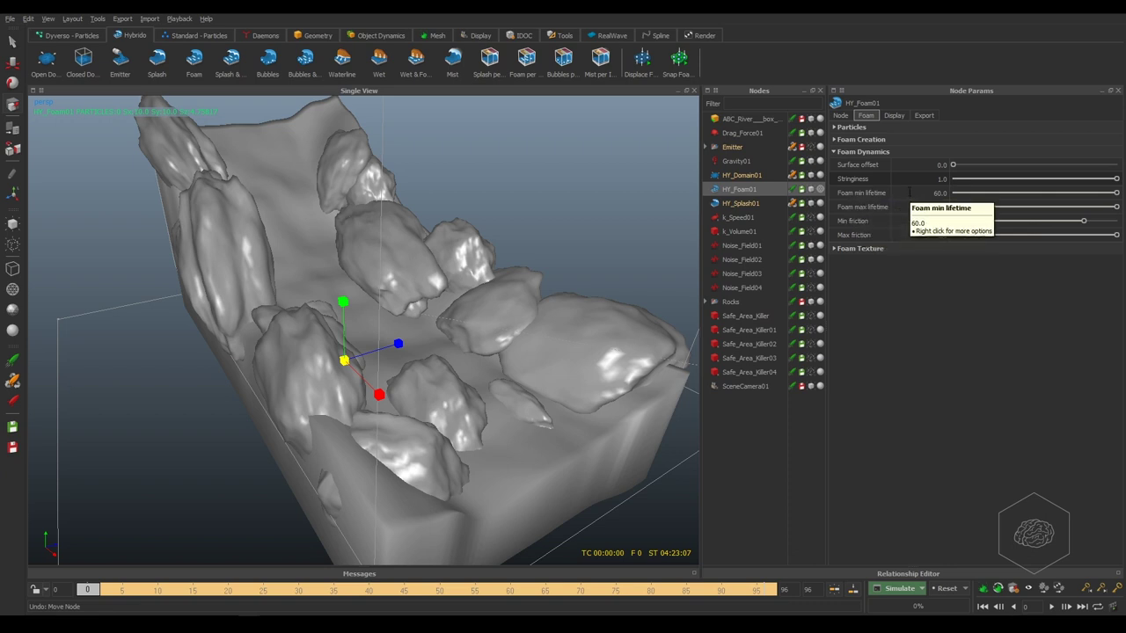
pyautogui.doubleClick(916, 193)
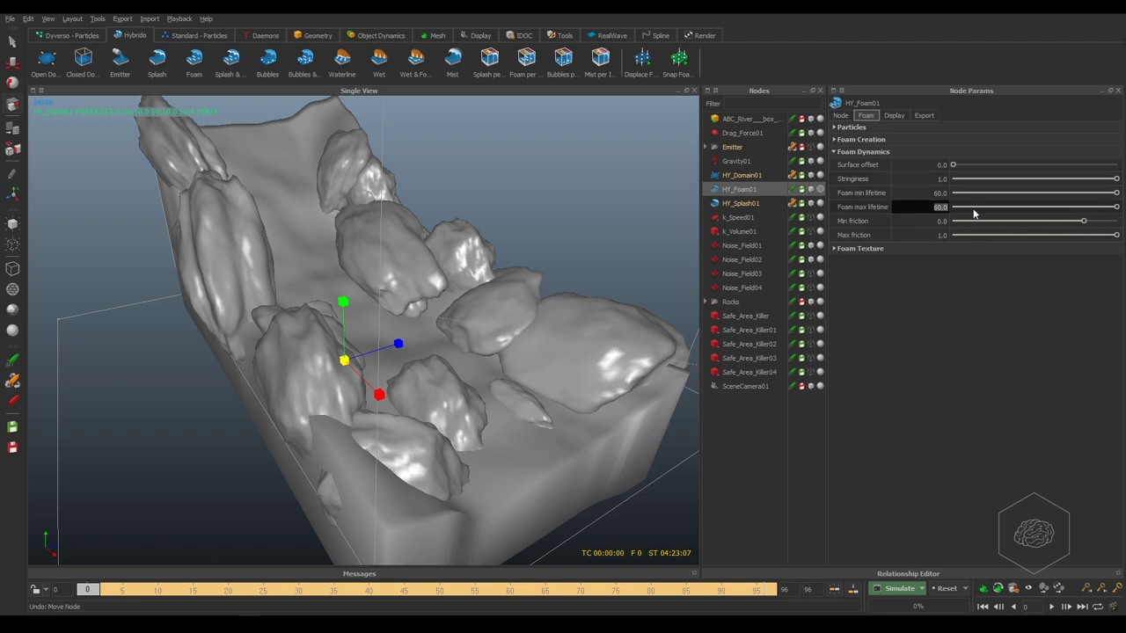
pyautogui.click(976, 312)
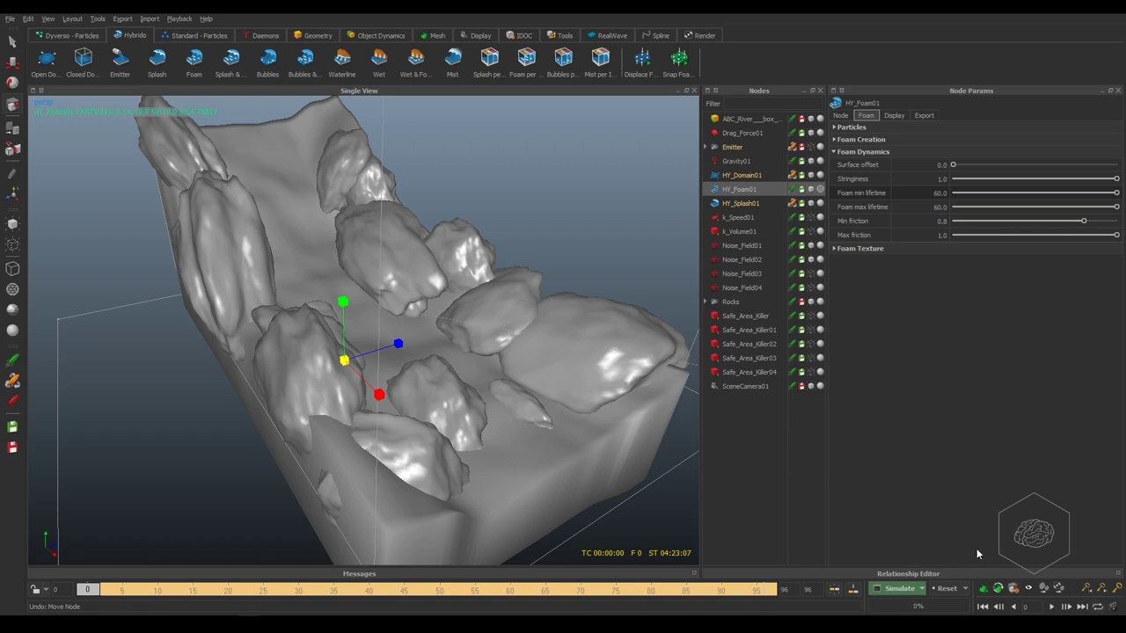
pyautogui.click(923, 588)
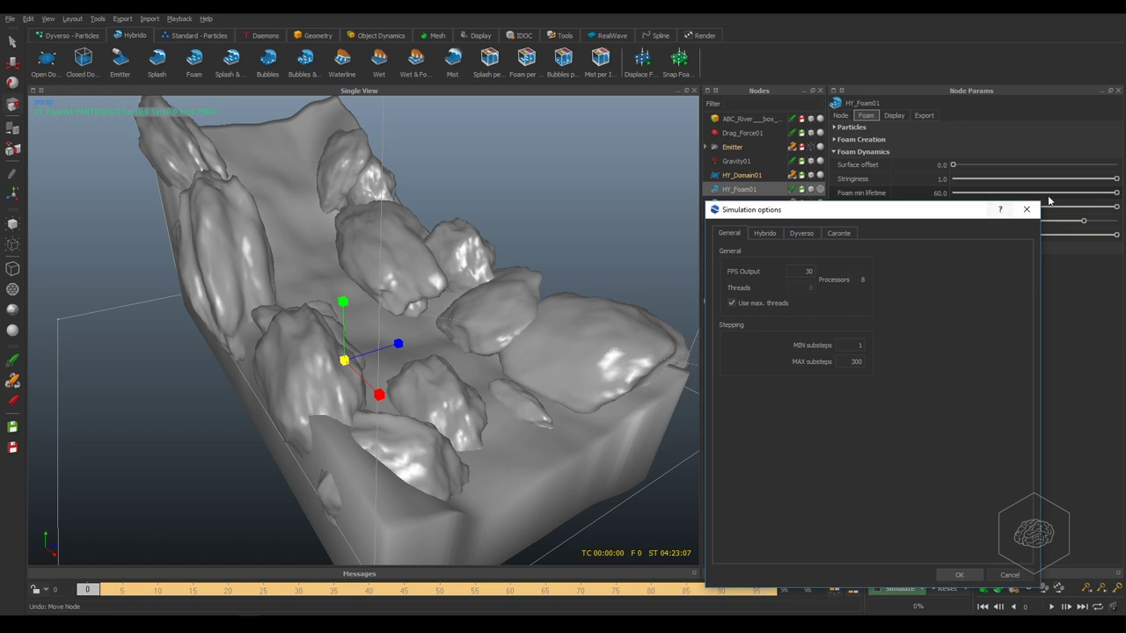
pyautogui.click(1025, 214)
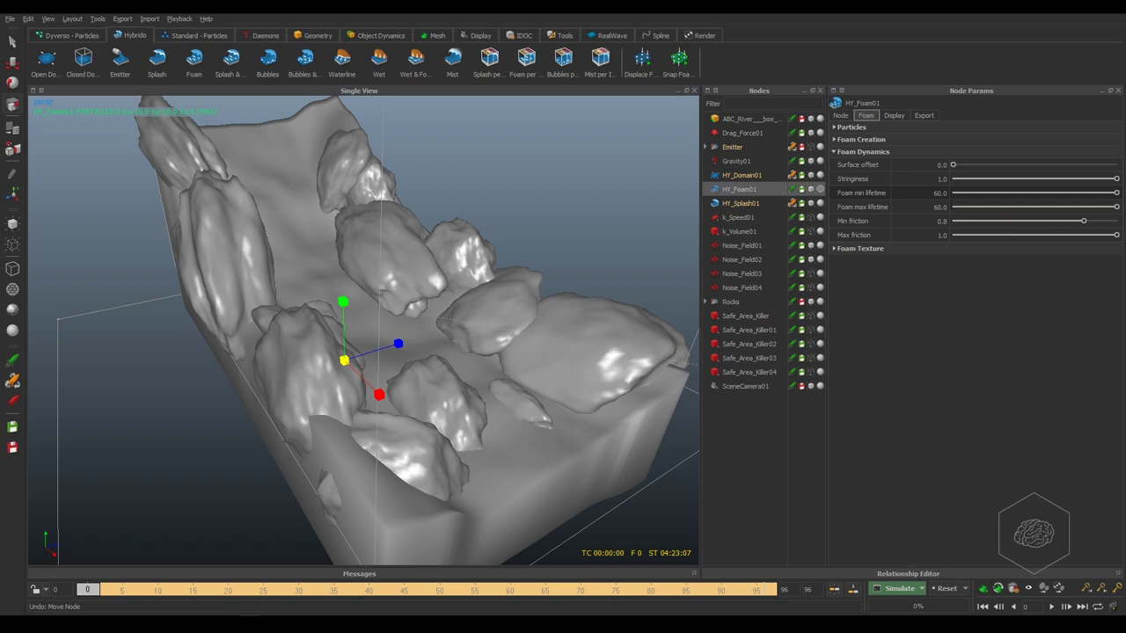
# Step: Put HY_Foam01's Foam min lifetime field into edit mode
pyautogui.click(914, 193)
# Step: Try foam min lifetime values 2 and 0.5, settling on 1.0
pyautogui.write('2')
pyautogui.press('Return')
pyautogui.doubleClick(941, 192)
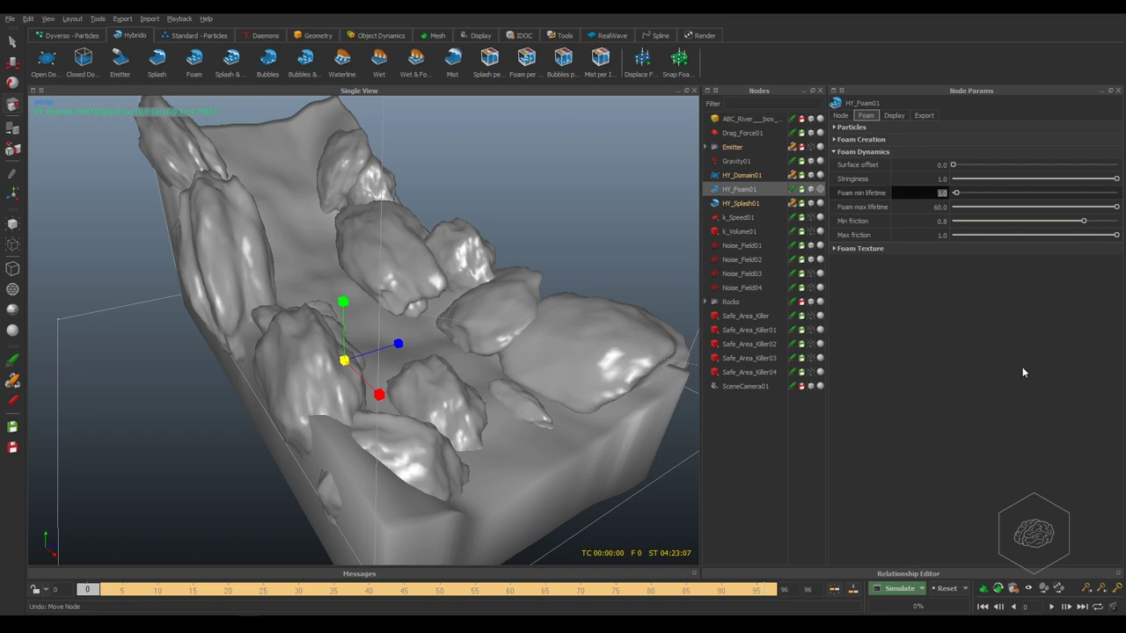
pyautogui.write('0.5')
pyautogui.press('Return')
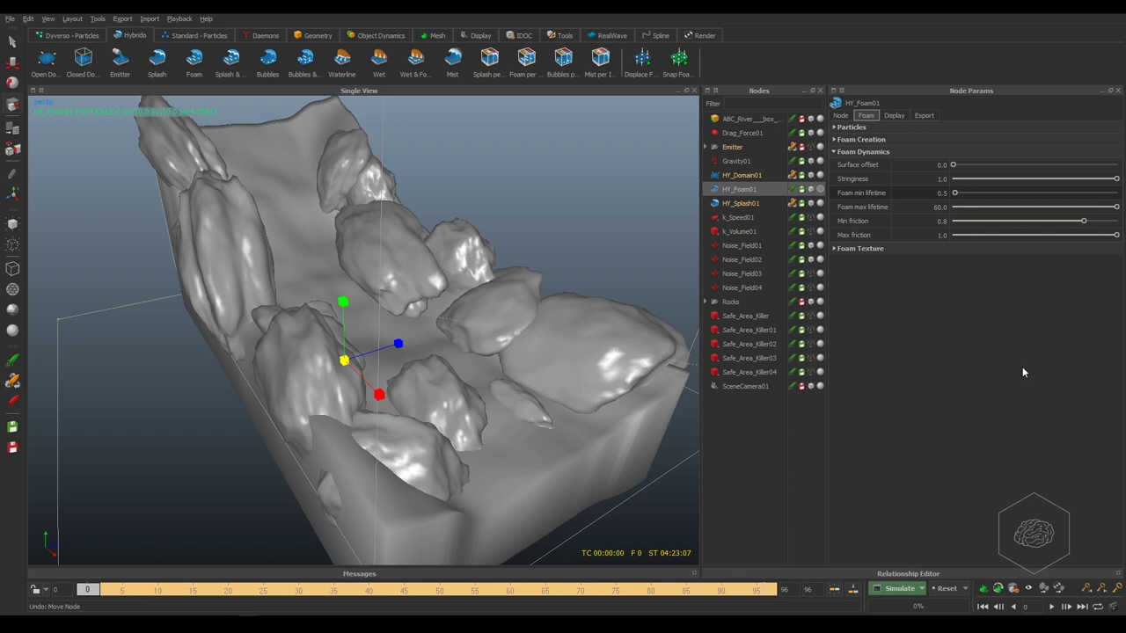
pyautogui.doubleClick(939, 193)
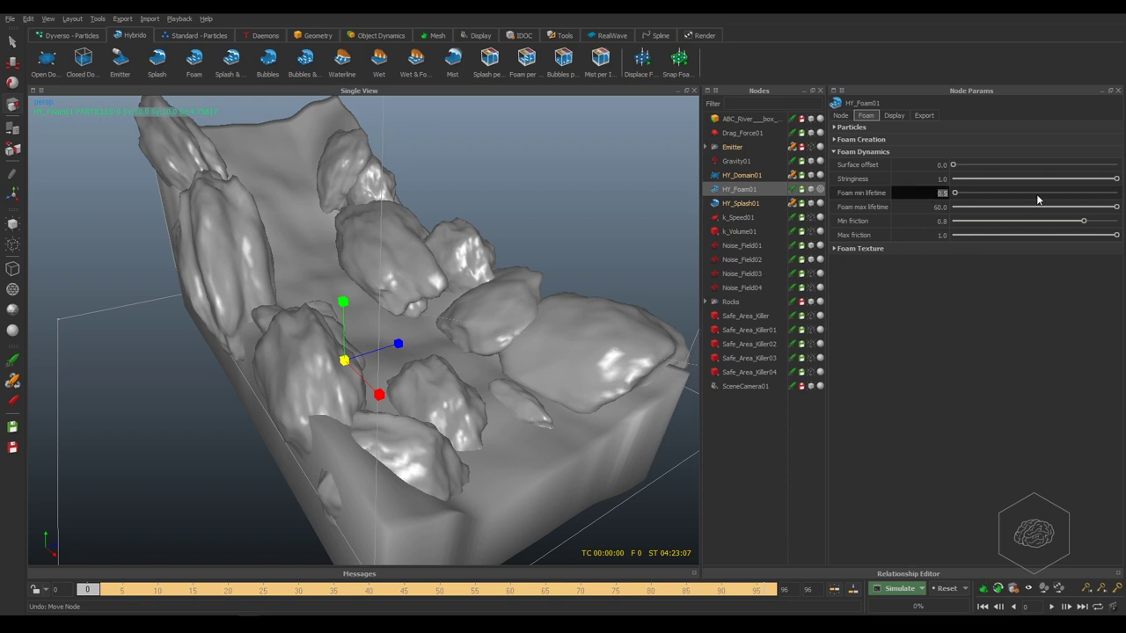
pyautogui.write('1.0')
pyautogui.press('Return')
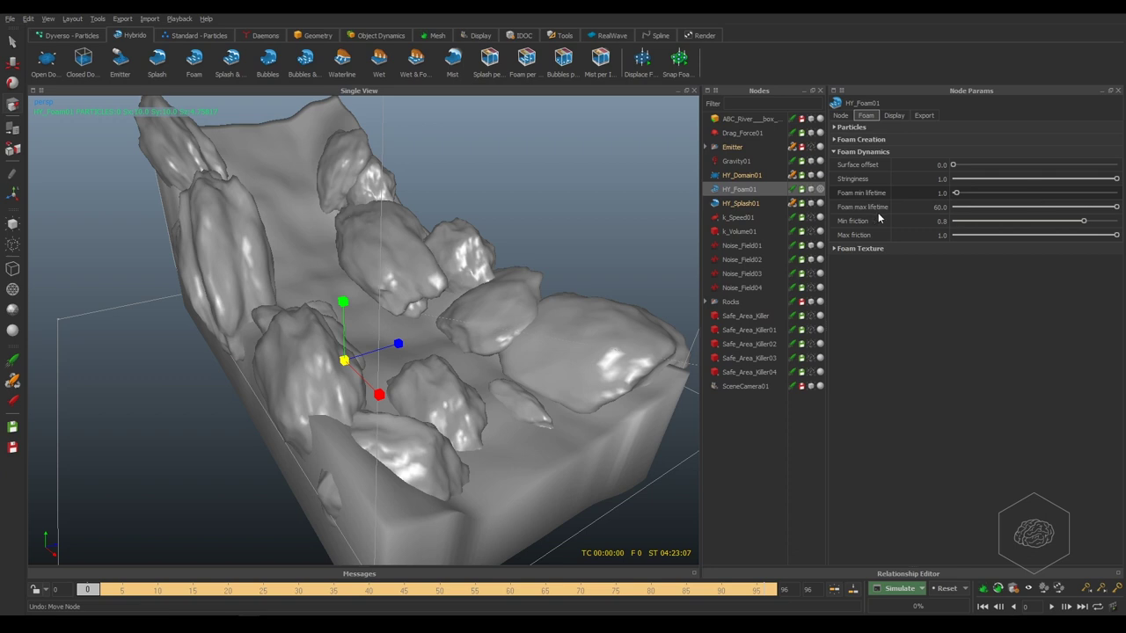
# Step: Set the foam max lifetime to 3.0 and the min lifetime to 2.0
pyautogui.doubleClick(927, 205)
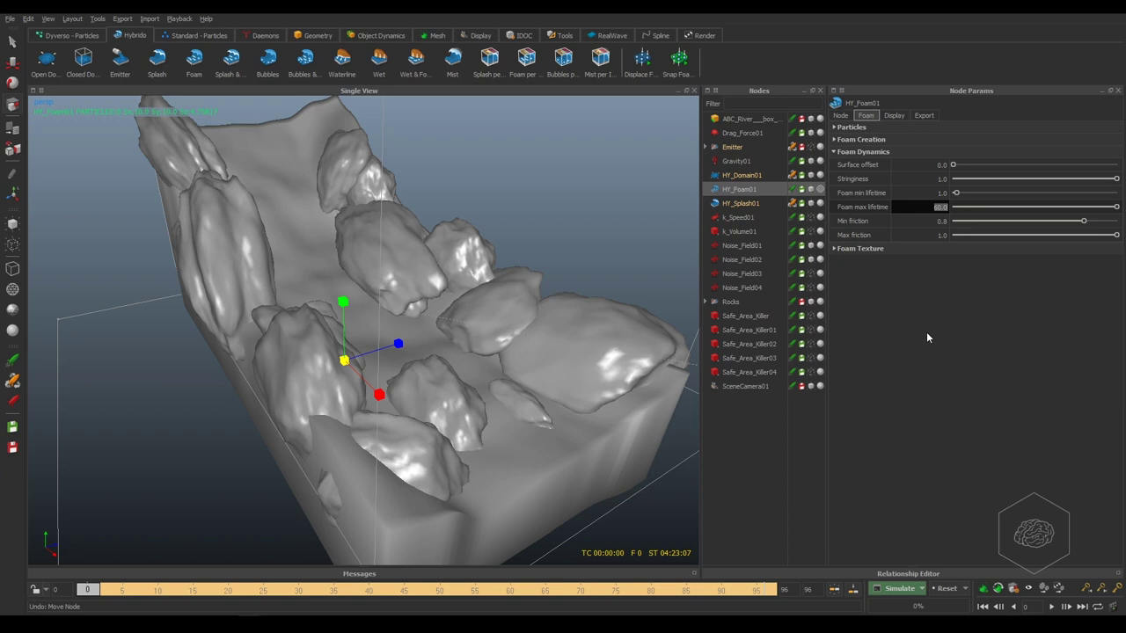
pyautogui.write('2')
pyautogui.press('Return')
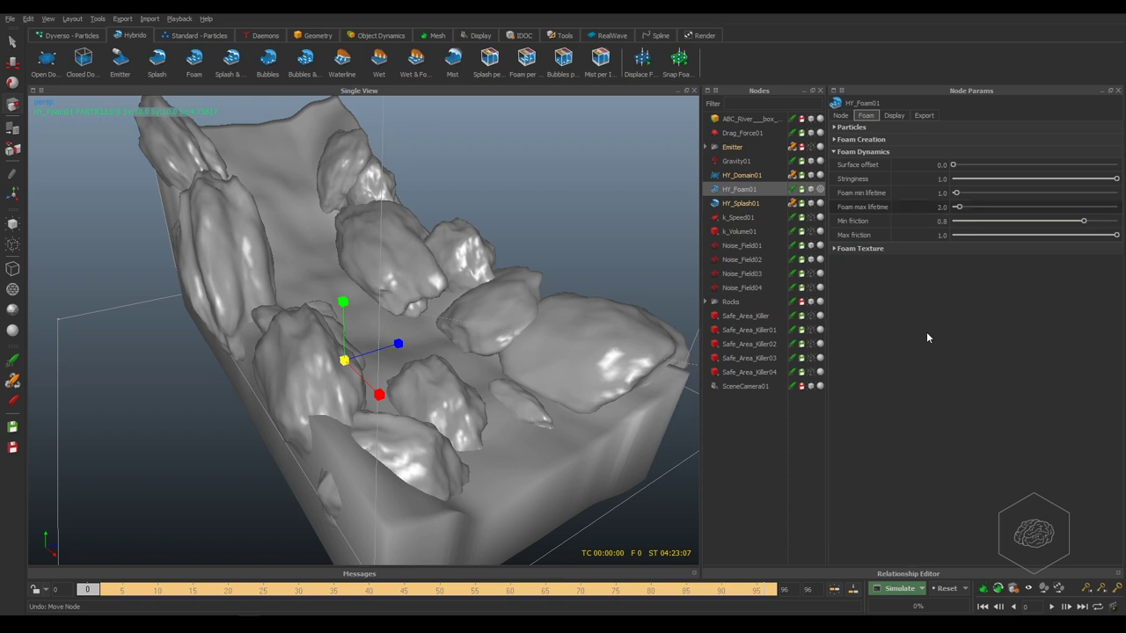
pyautogui.doubleClick(913, 192)
pyautogui.write('2')
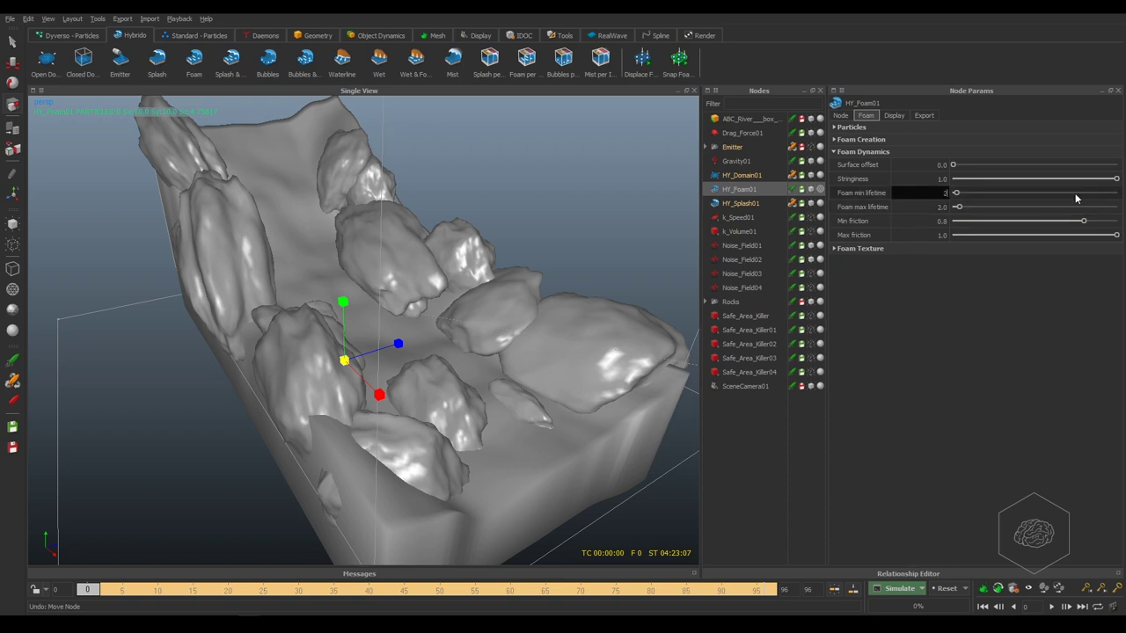
pyautogui.press('Return')
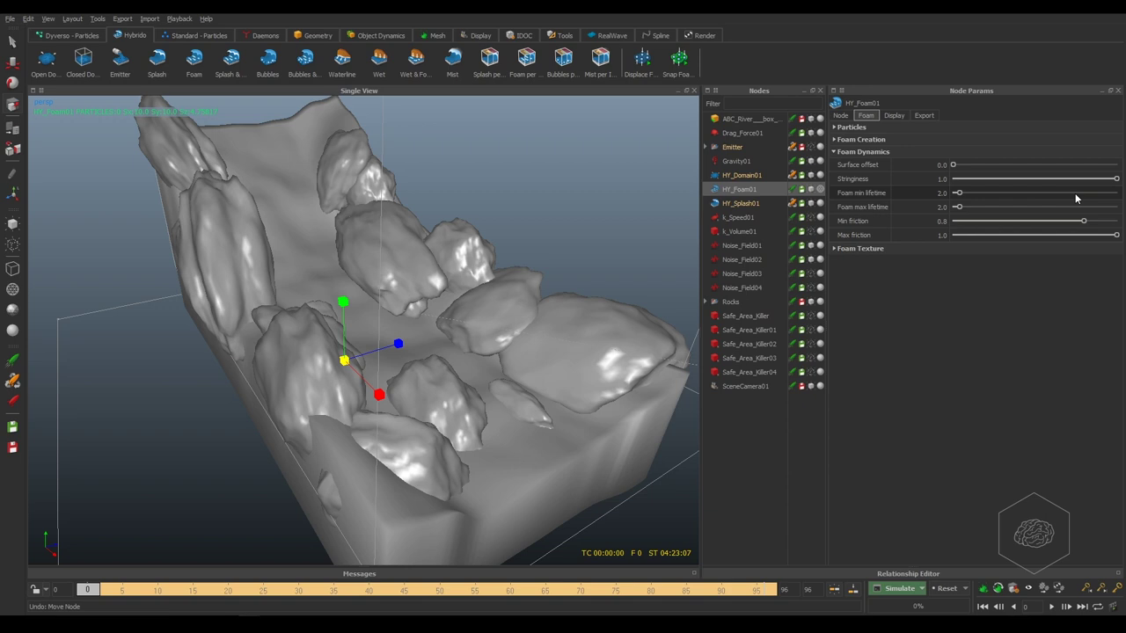
pyautogui.doubleClick(915, 207)
pyautogui.write('1')
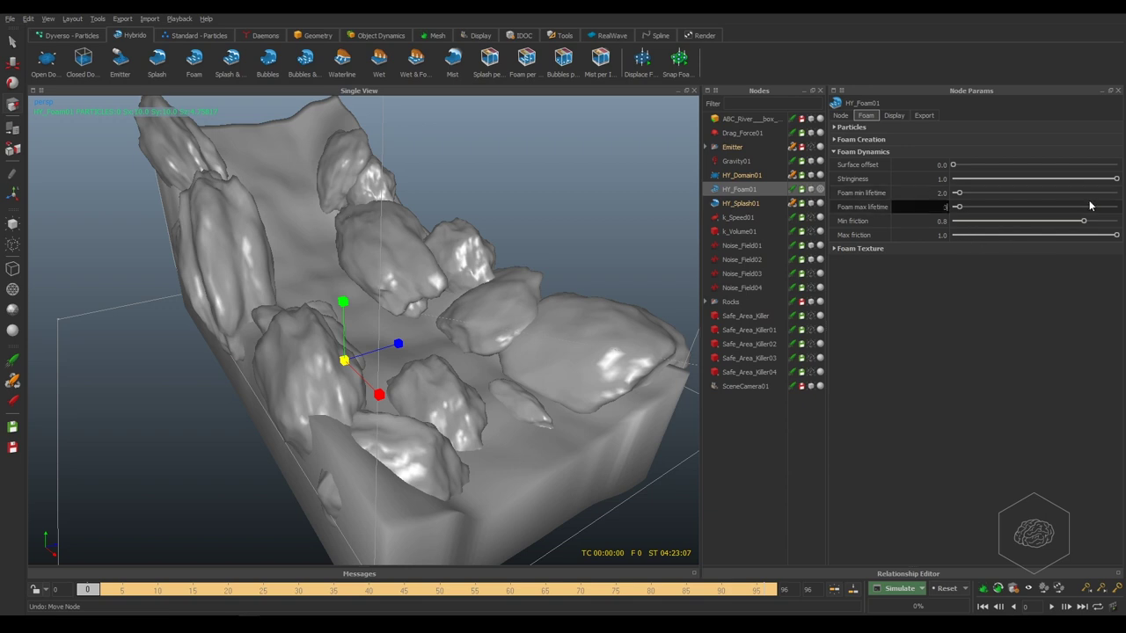
pyautogui.press('Return')
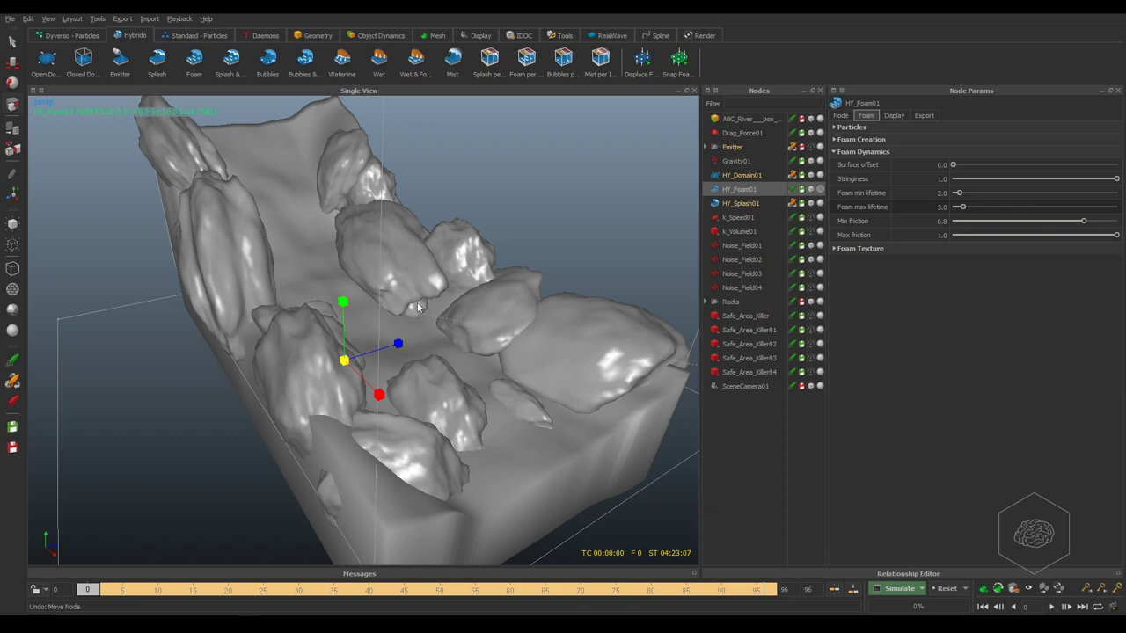
pyautogui.doubleClick(919, 221)
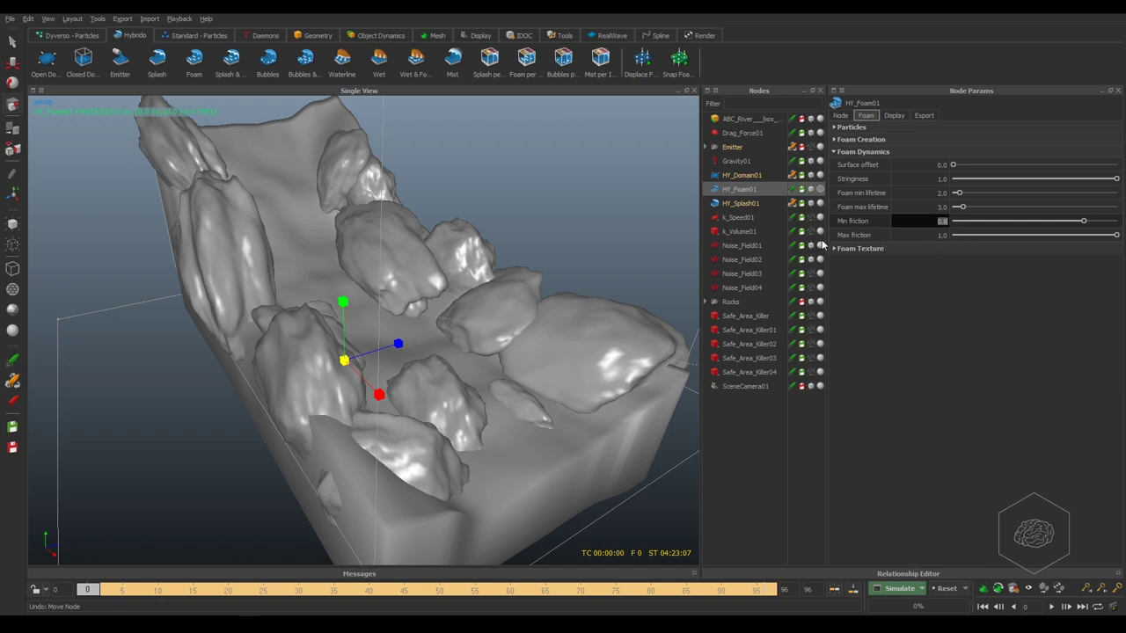
pyautogui.press('Tab')
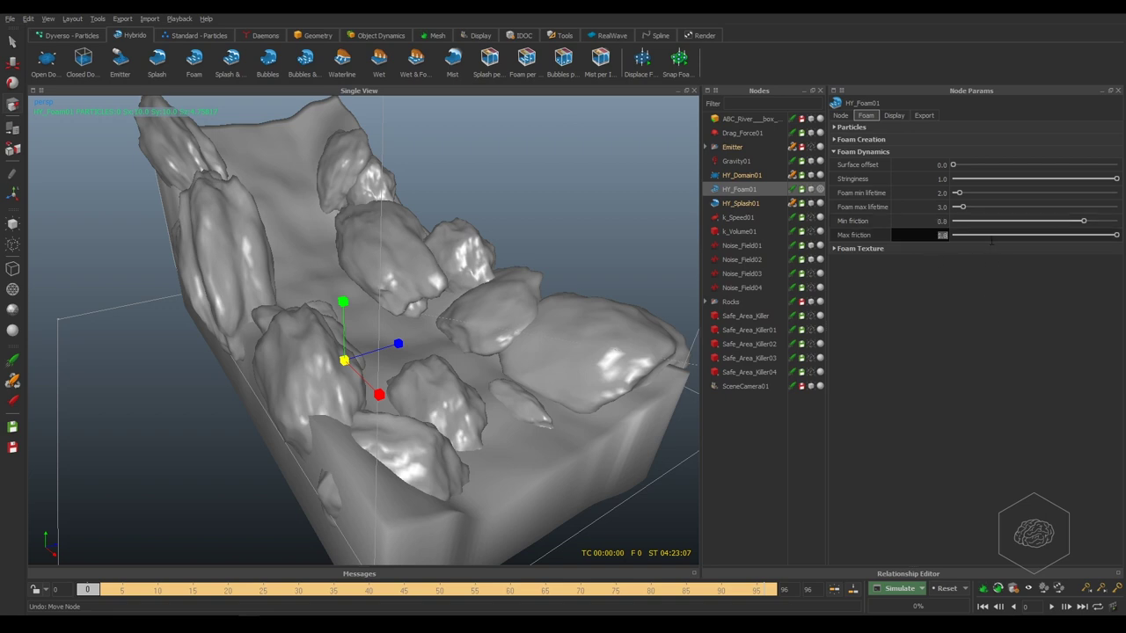
pyautogui.click(906, 247)
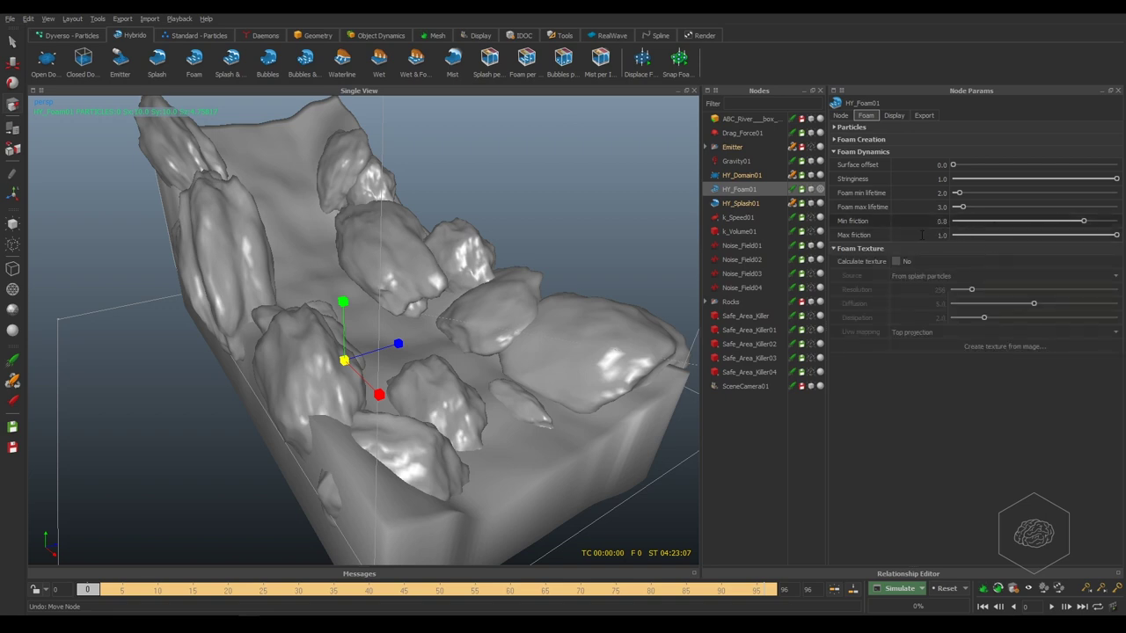
pyautogui.click(911, 248)
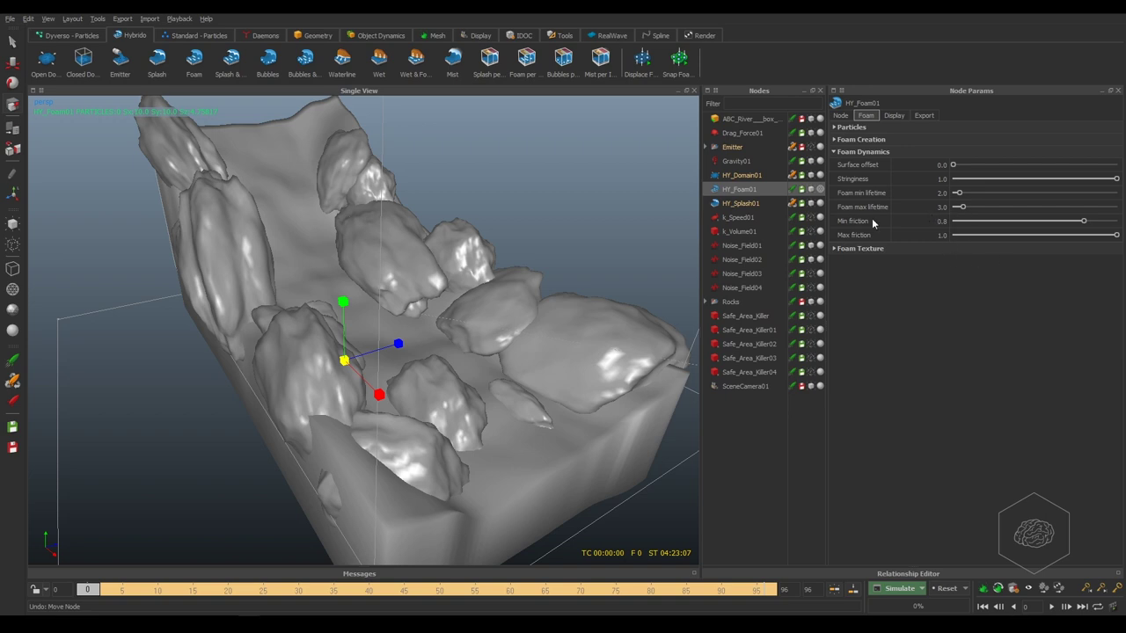
pyautogui.doubleClick(933, 221)
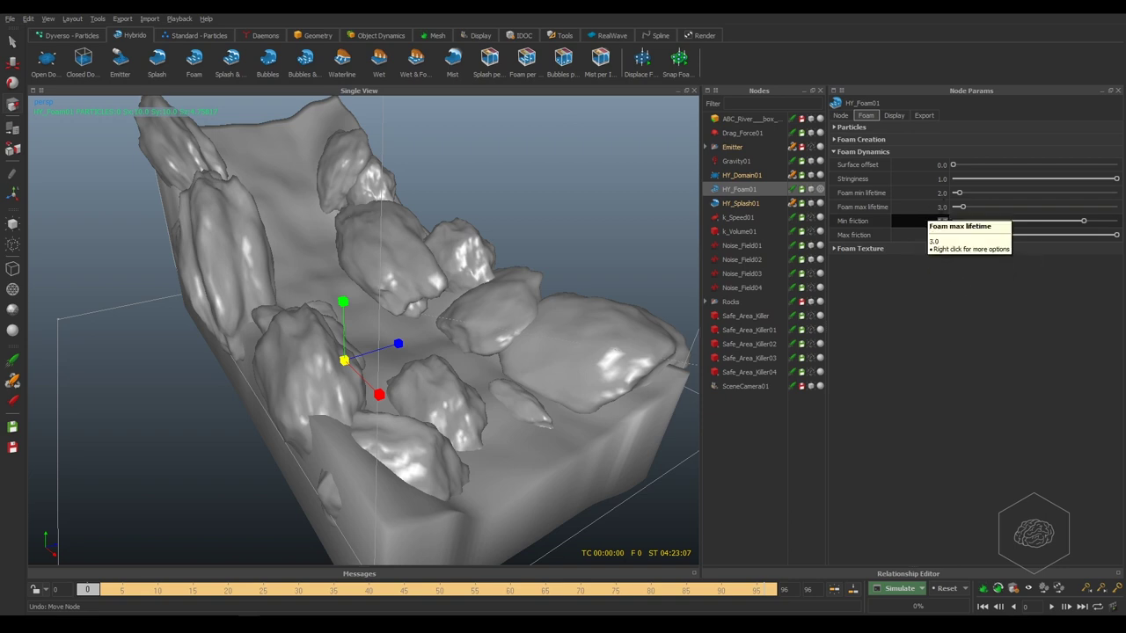
pyautogui.press('Return')
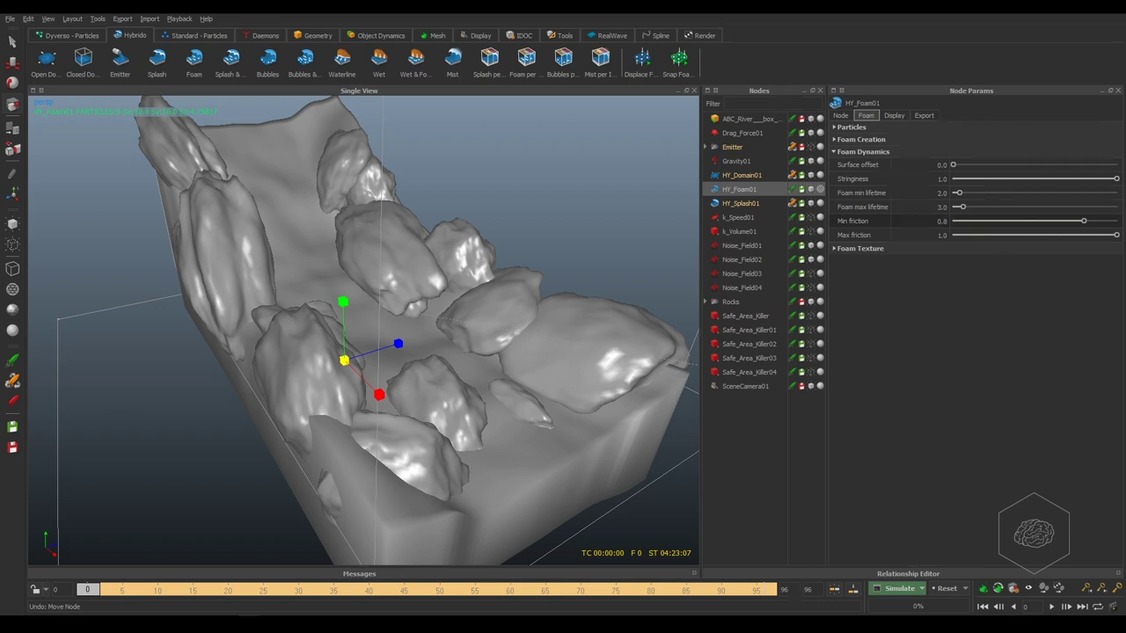
# Step: Enable Particle cache (.bin) export for HY_Foam01 and show its Display settings
pyautogui.click(915, 117)
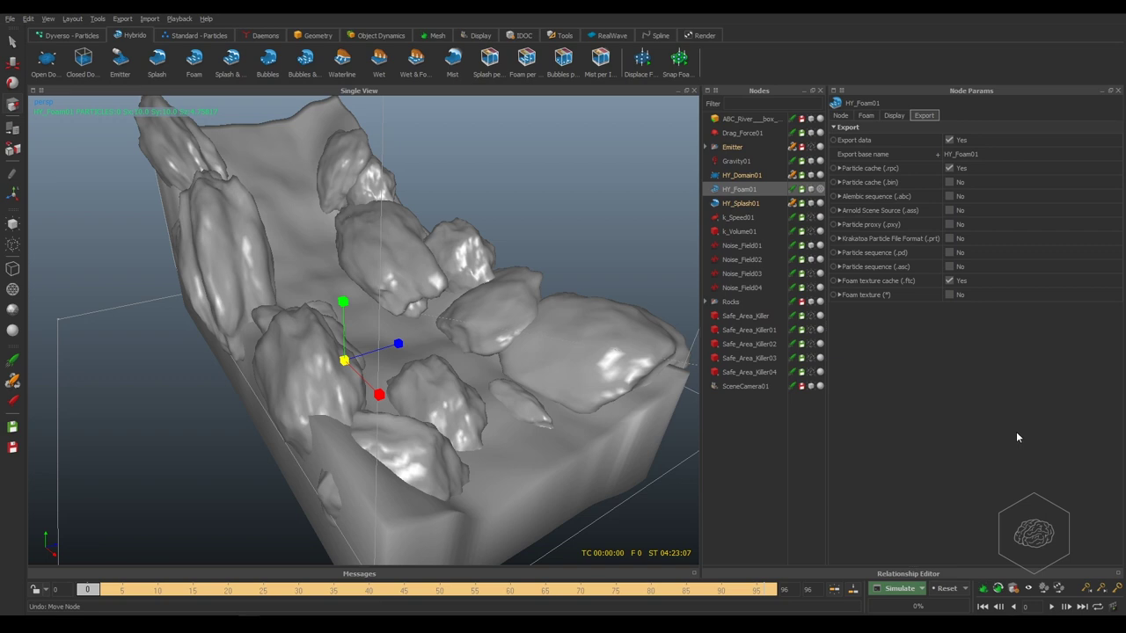
pyautogui.click(949, 183)
pyautogui.click(896, 116)
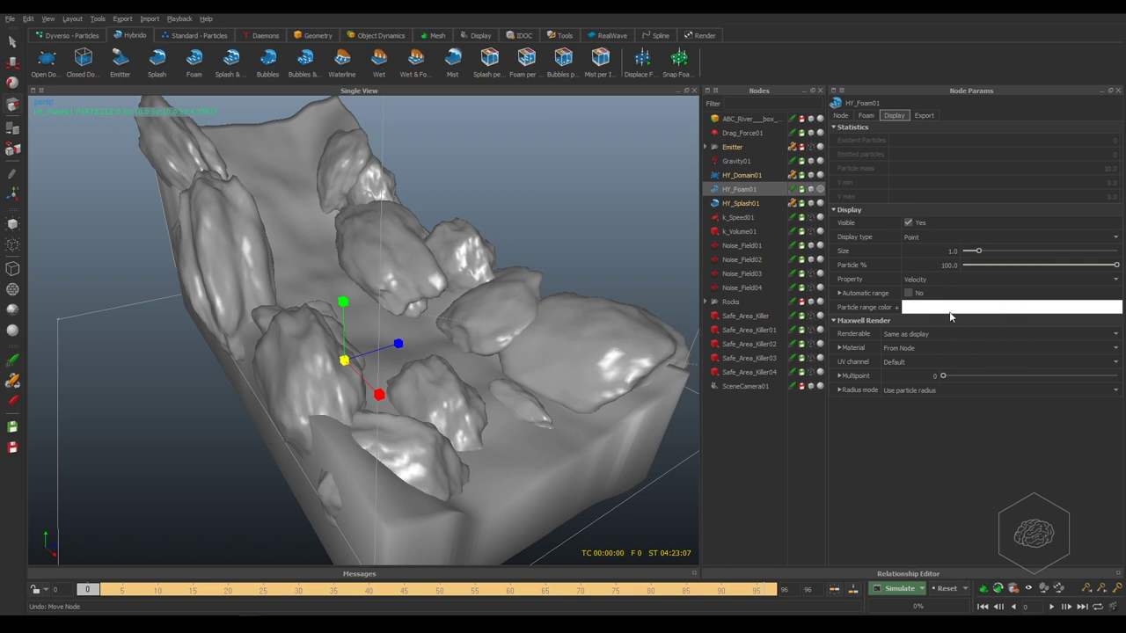
# Step: Inspect the Particle range color gradient's left stop, then return to HY_Foam01's Node settings
pyautogui.click(896, 307)
pyautogui.click(909, 332)
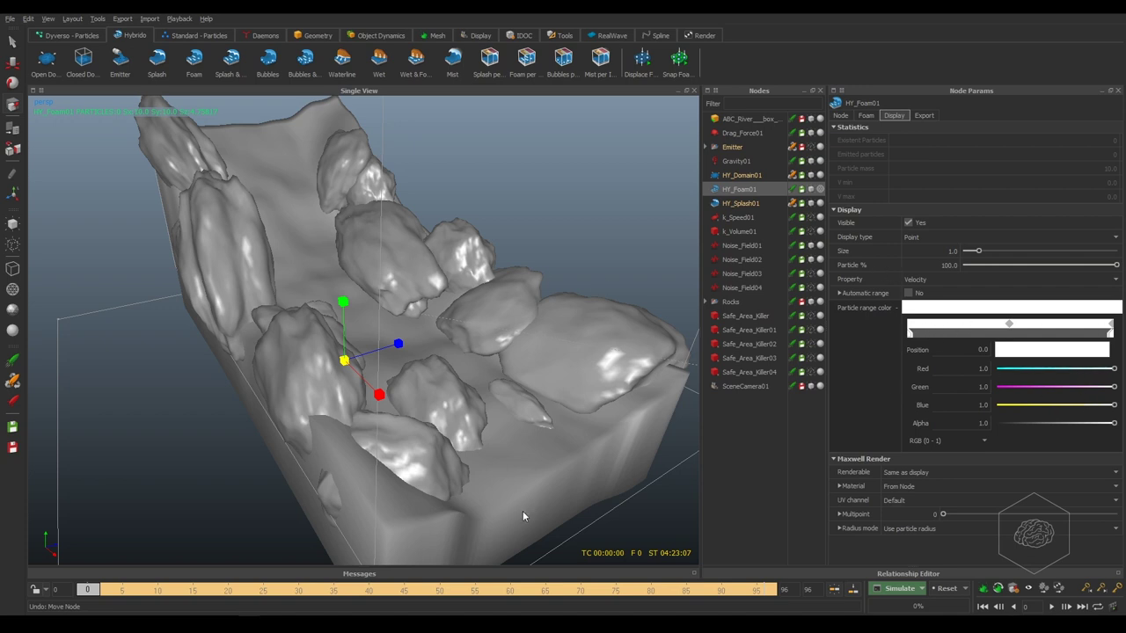
pyautogui.click(872, 205)
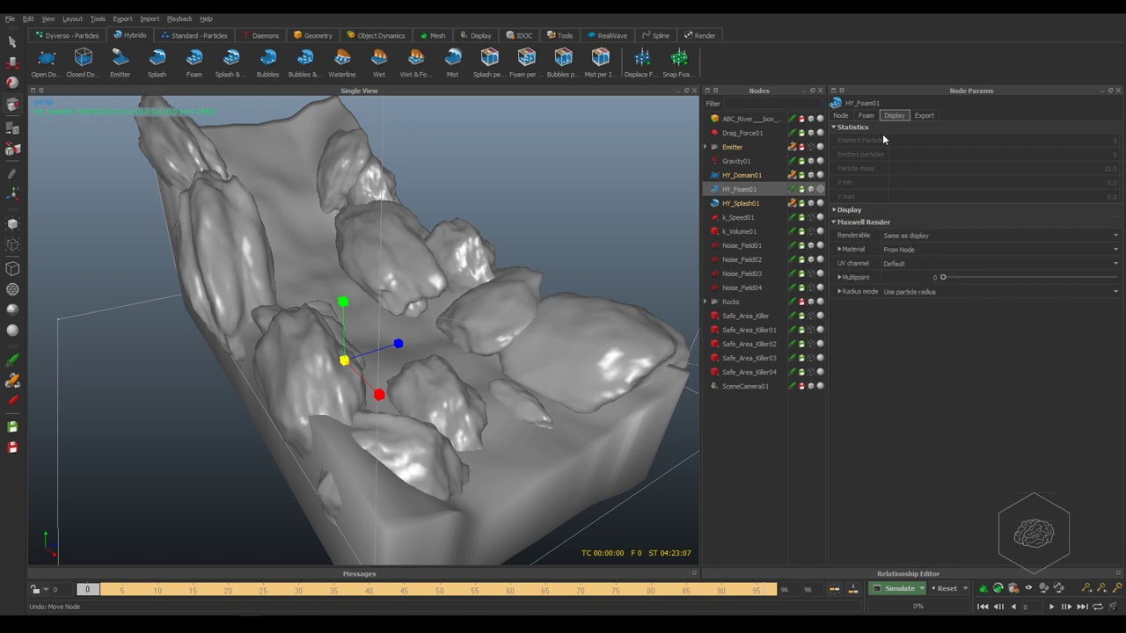
pyautogui.click(865, 115)
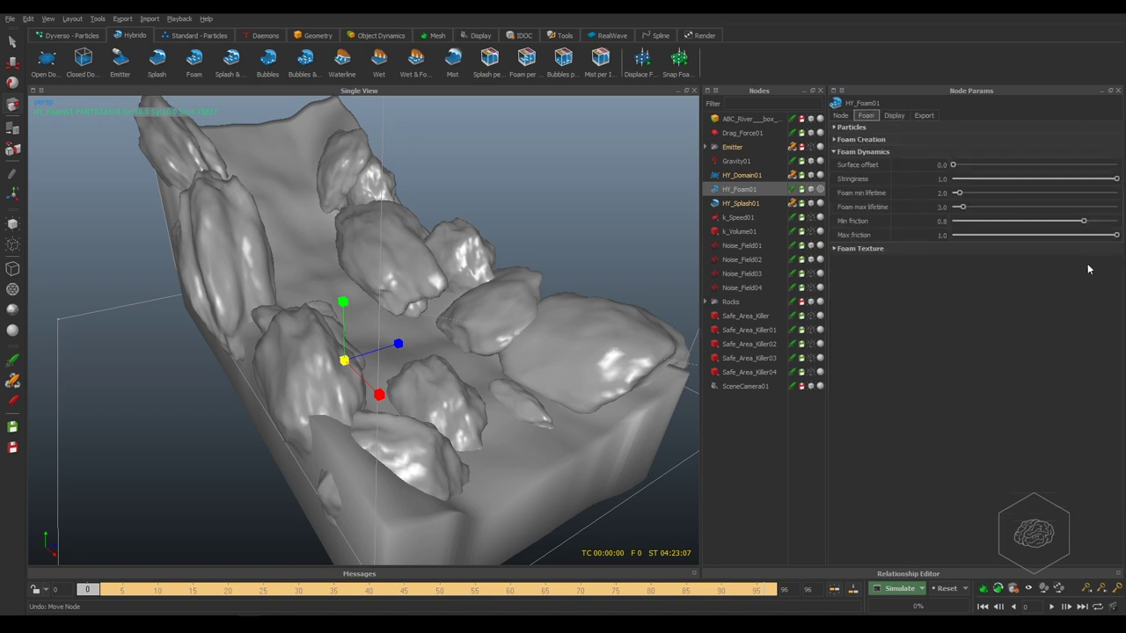
pyautogui.click(840, 115)
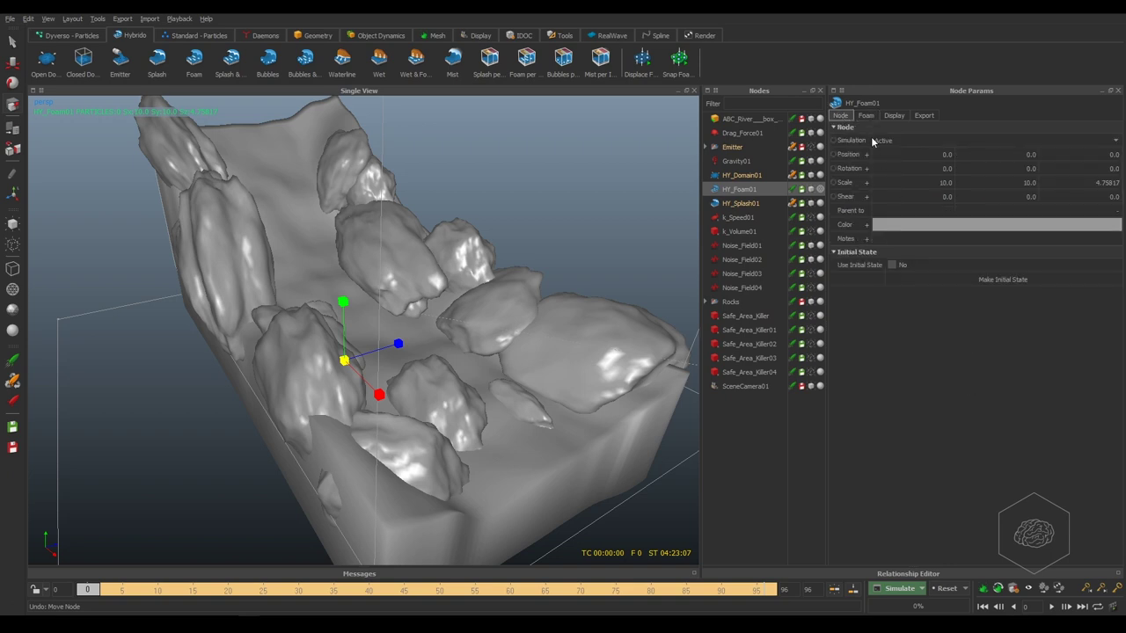
# Step: Expand the Relationship Editor and rearrange the HY_Splash01 and Safe_Area_Killer nodes in view
pyautogui.click(923, 574)
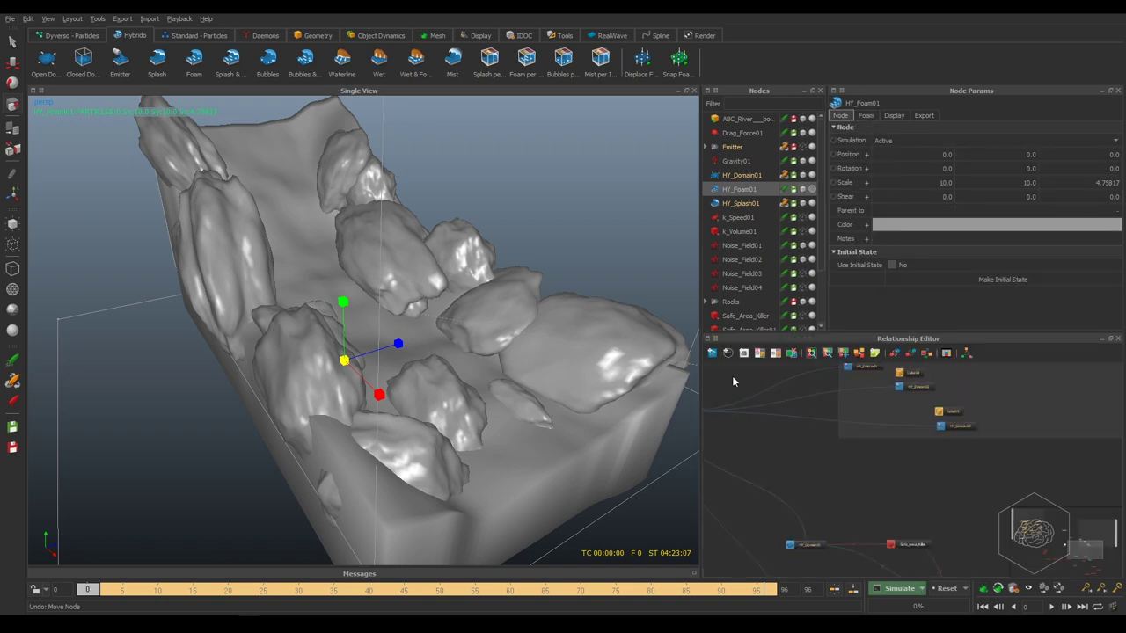
pyautogui.moveTo(780, 432); pyautogui.dragTo(767, 488)
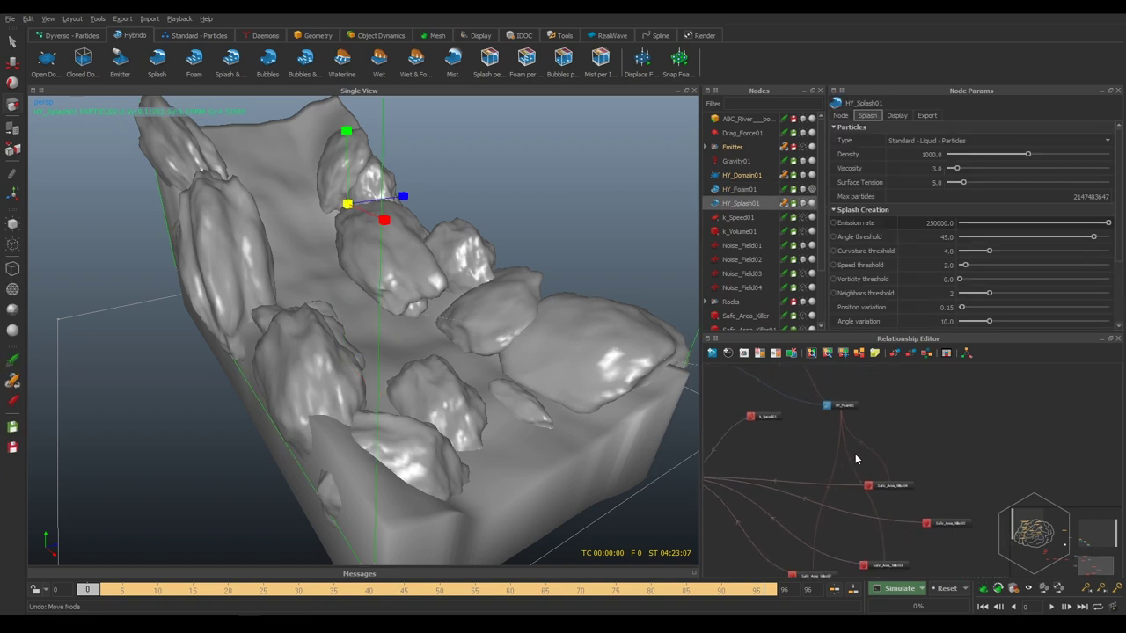
pyautogui.moveTo(918, 426); pyautogui.dragTo(848, 410, button='middle')
pyautogui.moveTo(922, 547); pyautogui.dragTo(947, 517, button='middle')
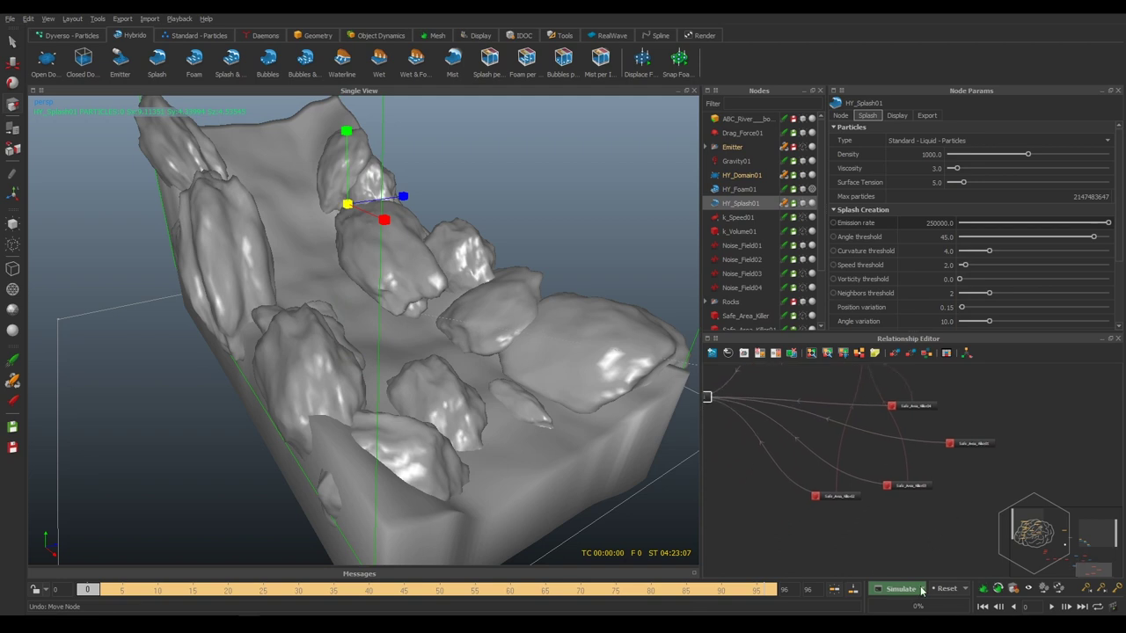
# Step: Check the Simulate options, then save and launch the simulation on the command line
pyautogui.rightClick(923, 584)
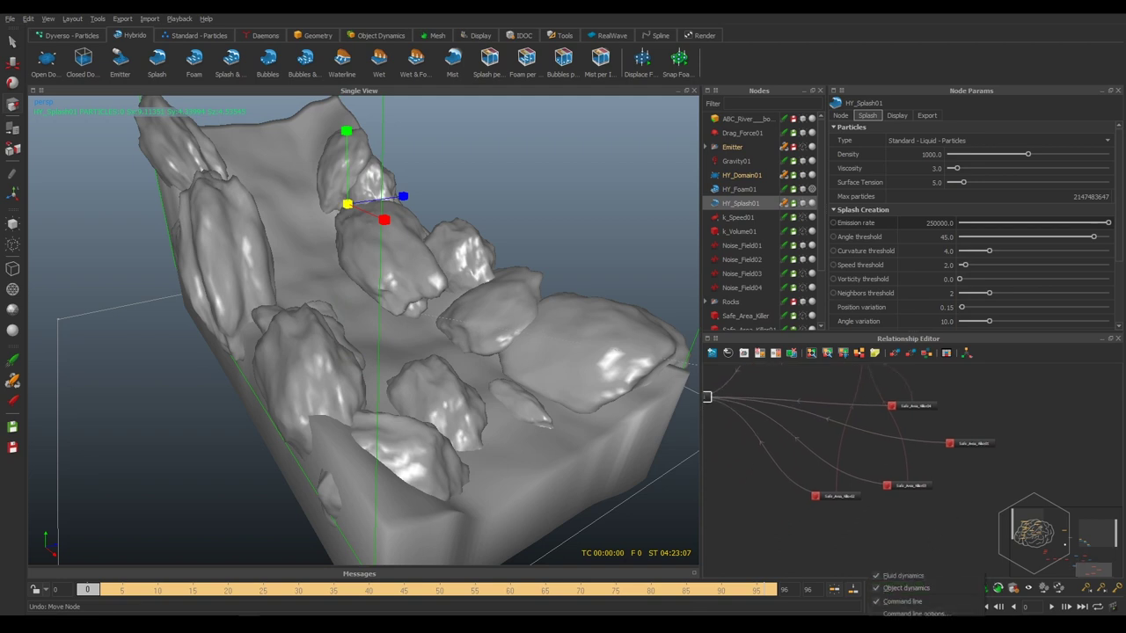
pyautogui.click(1004, 460)
pyautogui.moveTo(722, 473); pyautogui.dragTo(806, 498, button='middle')
pyautogui.moveTo(919, 521); pyautogui.dragTo(862, 455, button='middle')
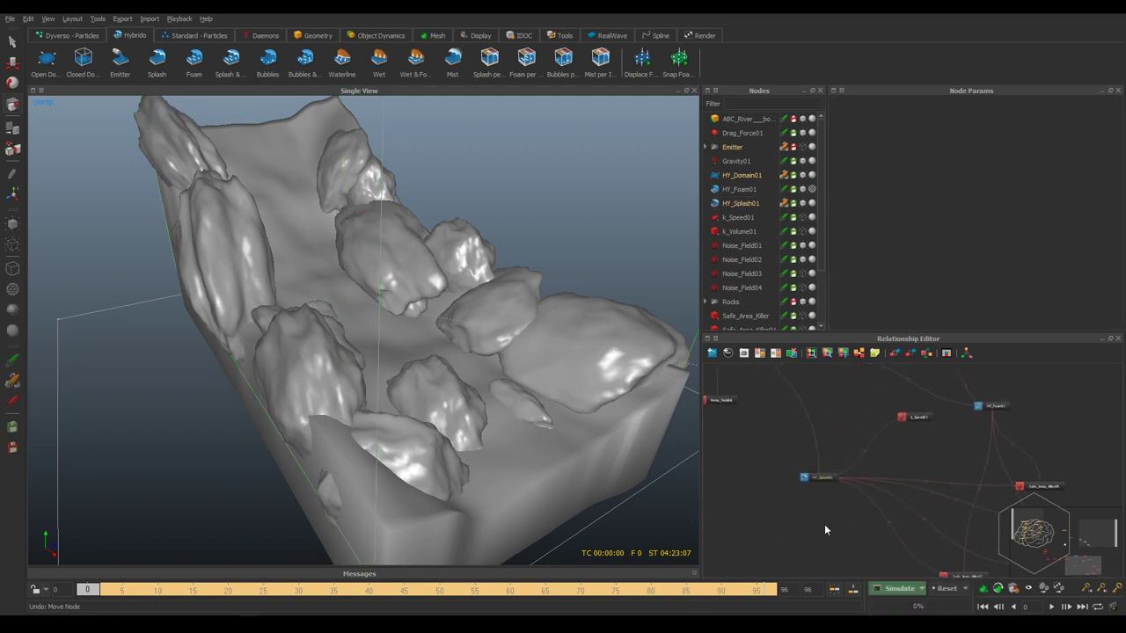
pyautogui.click(900, 589)
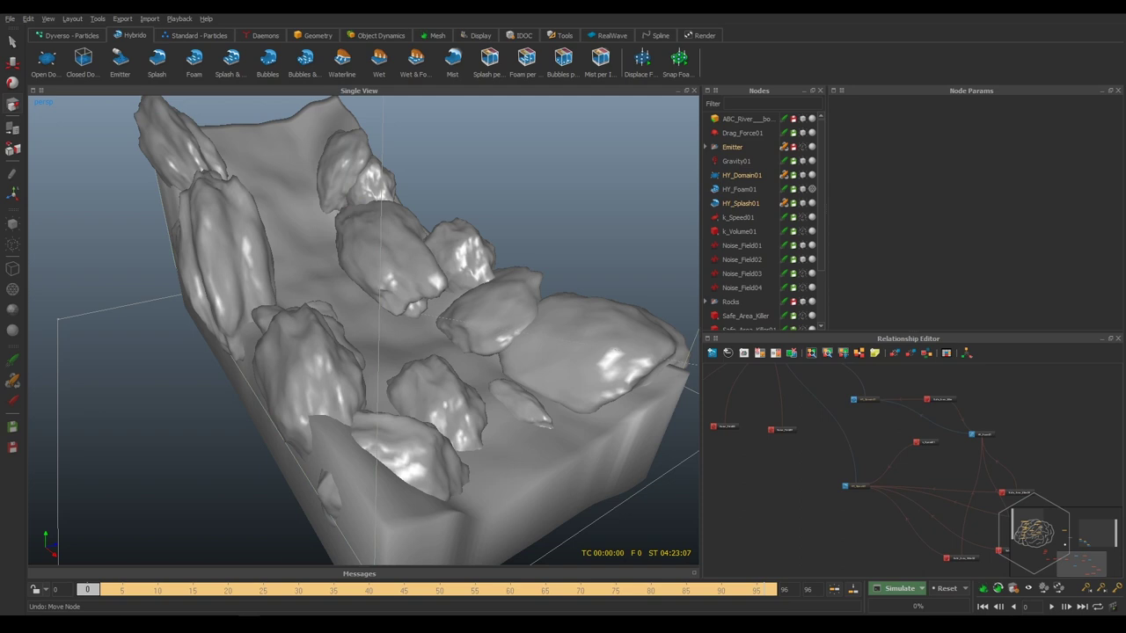